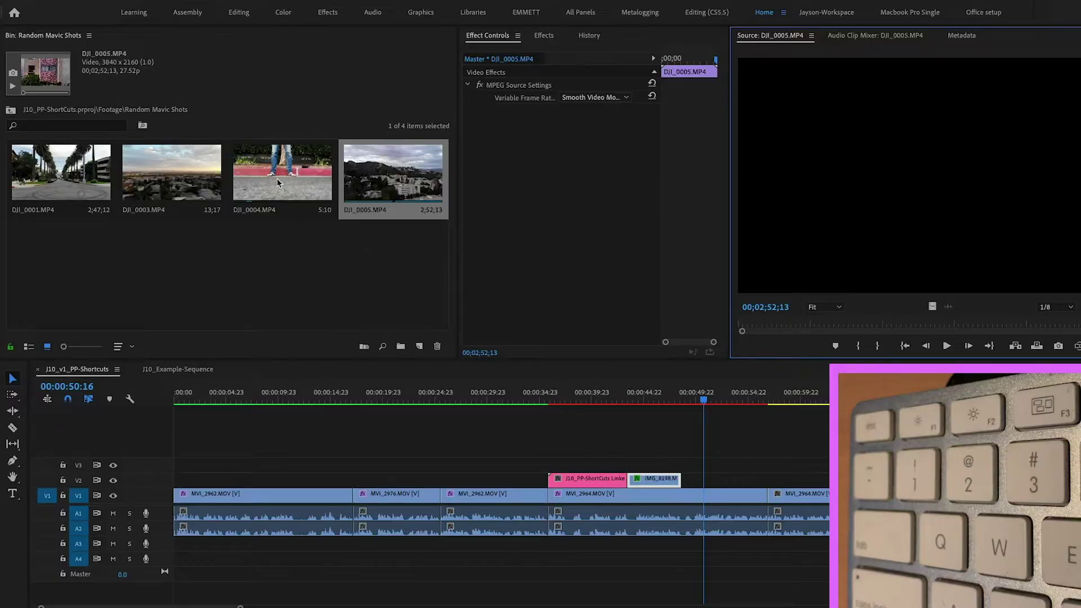
# Load DJI_0004.MP4 from the Random Mavic Shots bin into the Source monitor
pyautogui.doubleClick(278, 183)
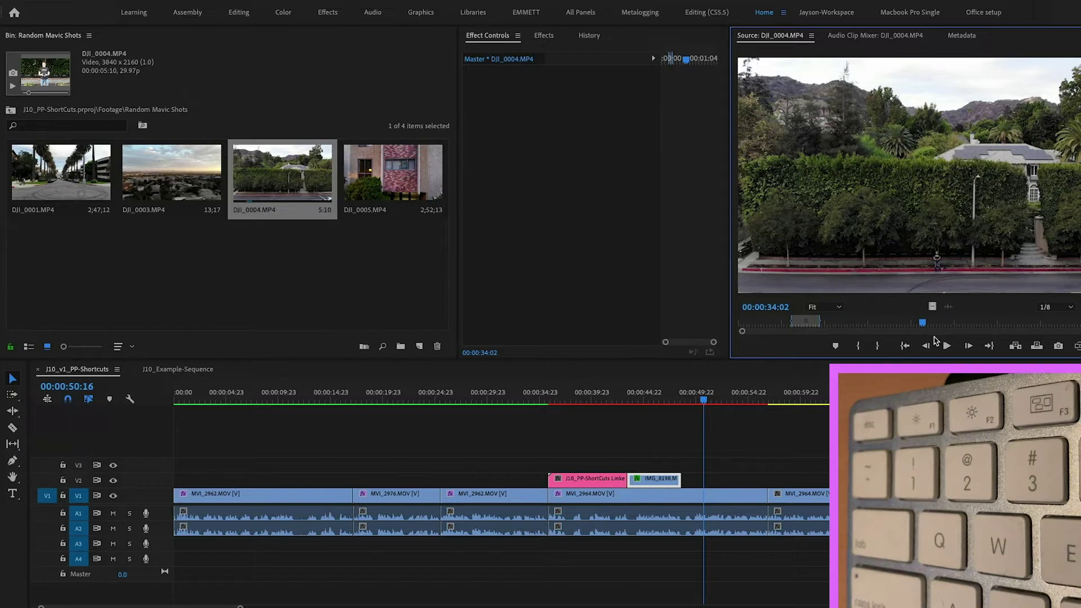
# Return the source clip to 00:00:00:00 and move the sequence playhead to 00:00:59:18
pyautogui.press('Home')
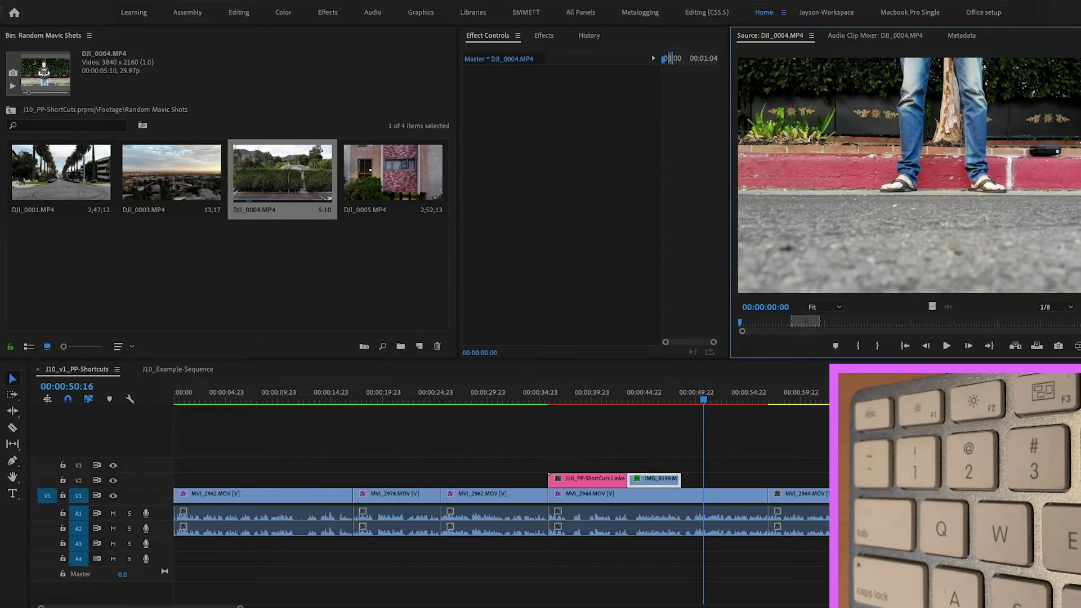
pyautogui.click(799, 398)
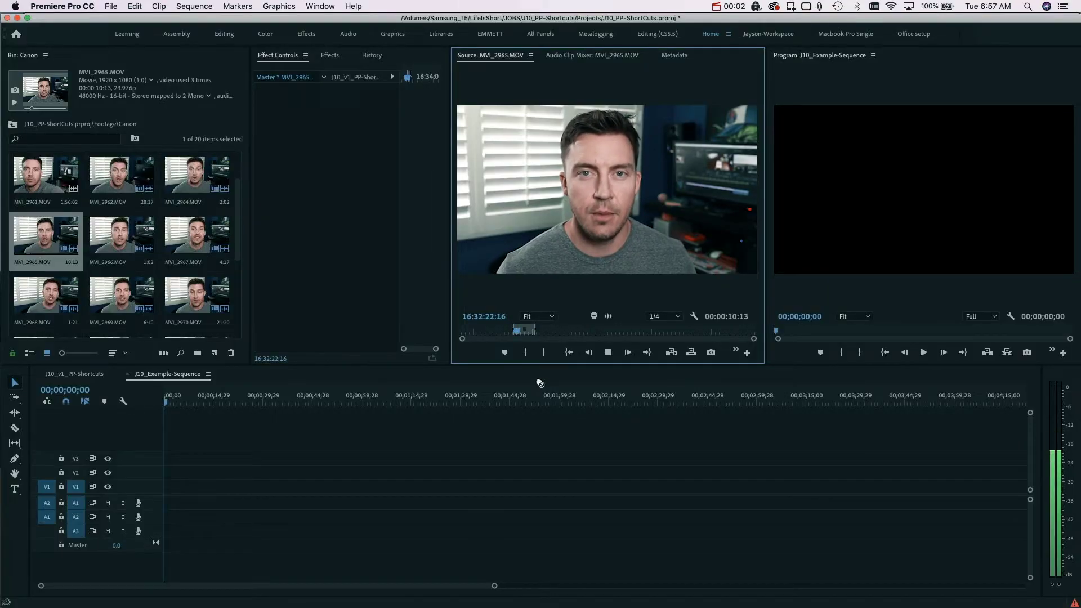
# Overwrite MVI_2965.MOV onto the sequence start as three back-to-back copies
pyautogui.moveTo(539, 384); pyautogui.dragTo(304, 467)
pyautogui.press('space')
pyautogui.press('.')
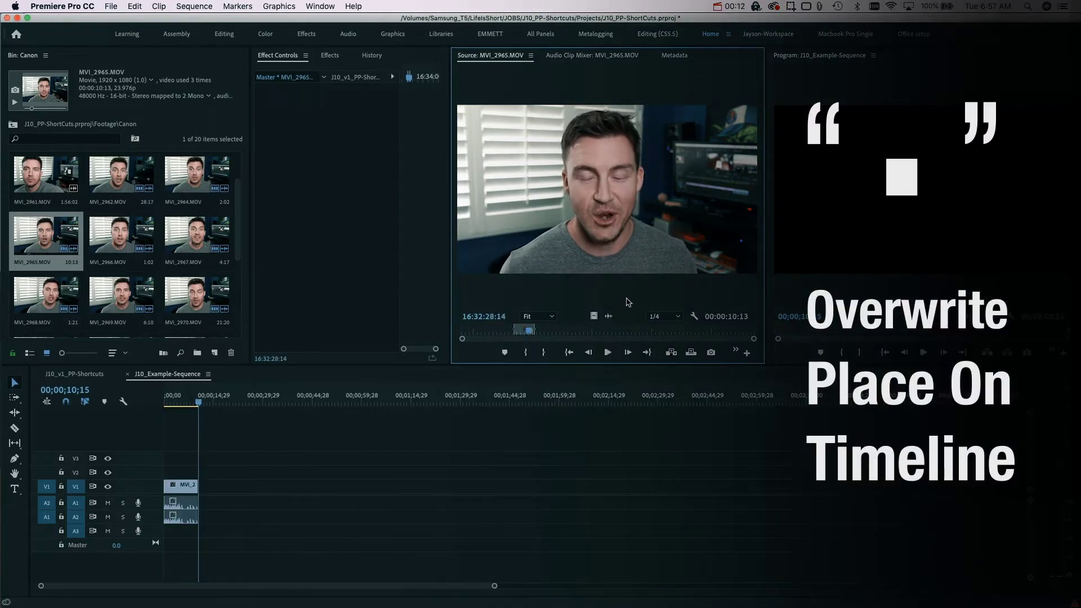
pyautogui.press('.')
pyautogui.press('.')
pyautogui.press('.')
pyautogui.press('.')
pyautogui.press('.')
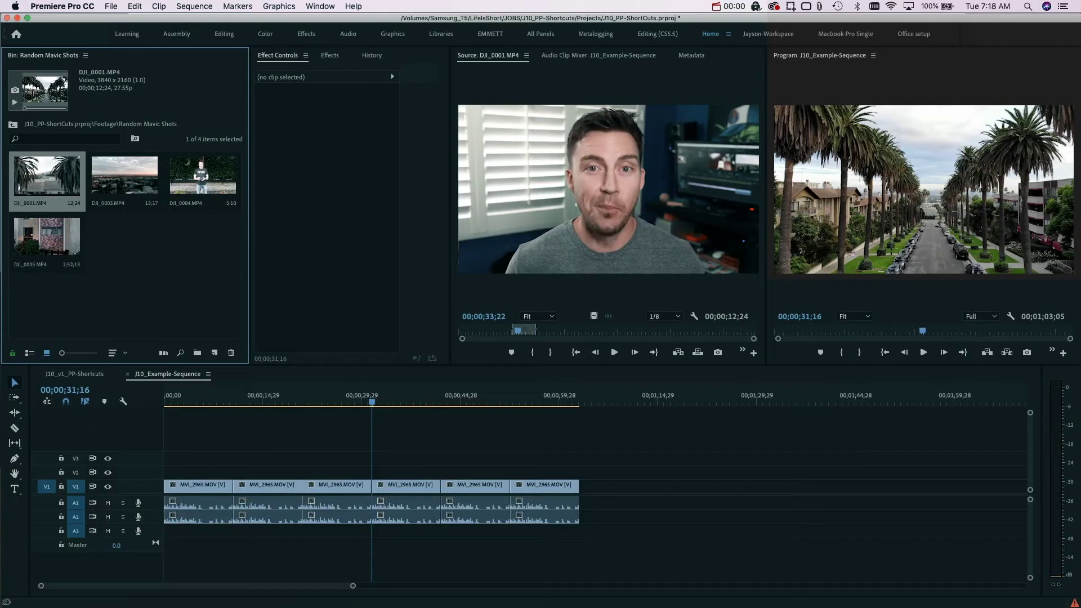
# Insert several DJI_0001.MP4 copies onto V1 at the playhead, pushing later clips right
pyautogui.moveTo(608, 188); pyautogui.dragTo(374, 502)
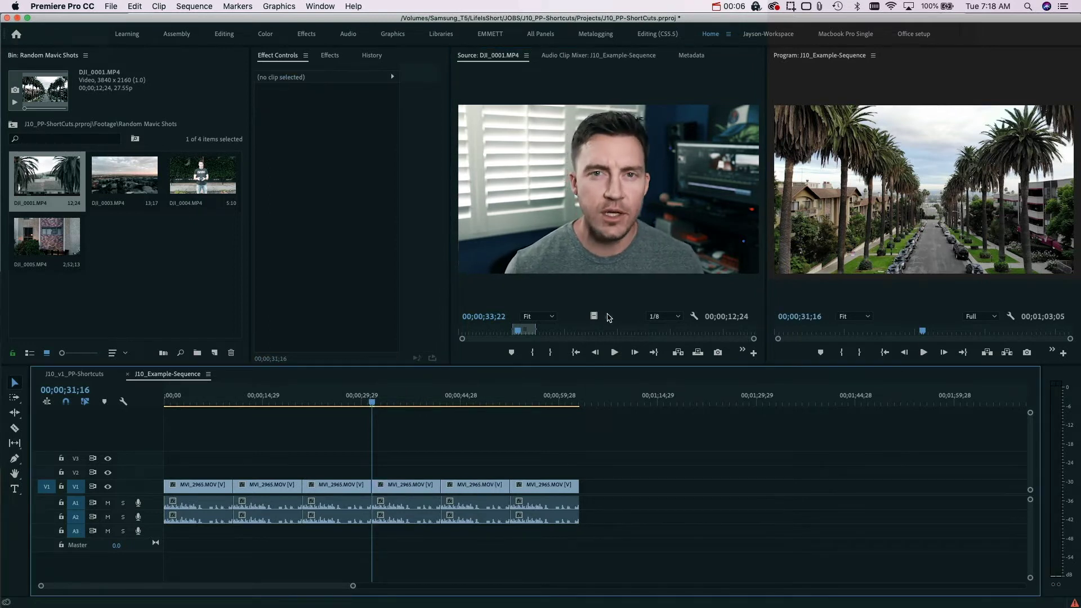
pyautogui.press(',')
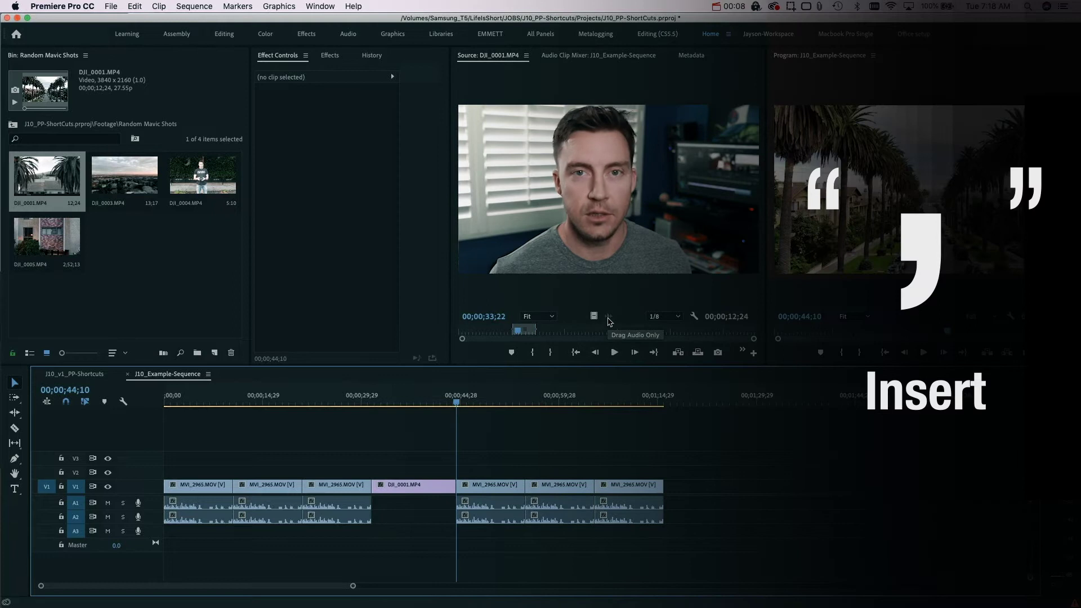
pyautogui.press(',')
pyautogui.press(',')
pyautogui.press(',')
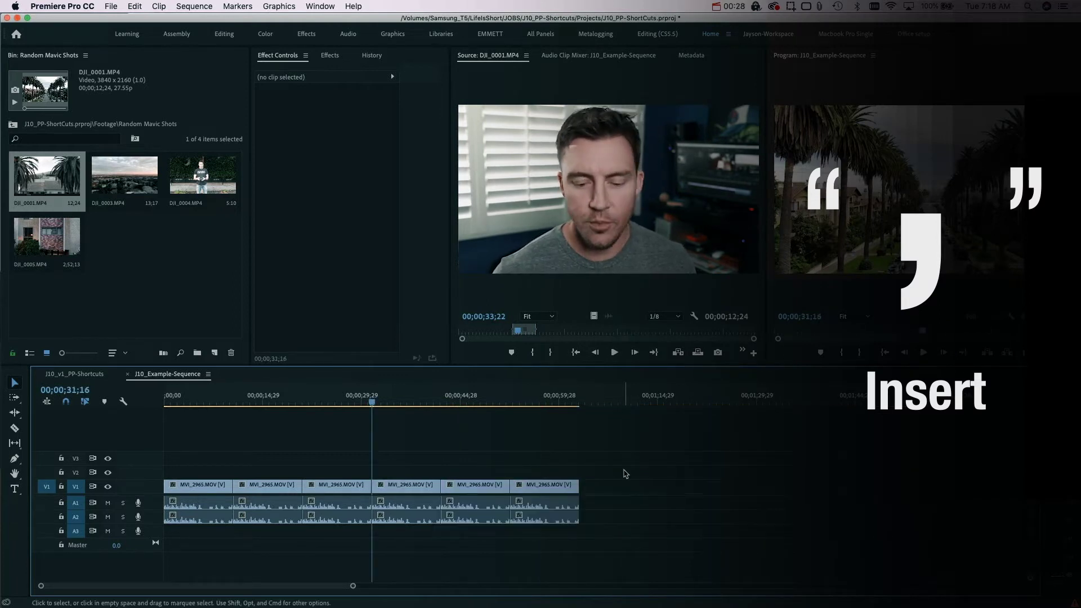
# Move three V1 clips right to open a gap and drop DJI_0001.MP4 into it
pyautogui.moveTo(625, 472); pyautogui.dragTo(396, 536)
pyautogui.moveTo(398, 490); pyautogui.dragTo(556, 490)
pyautogui.moveTo(608, 189); pyautogui.dragTo(386, 495)
pyautogui.moveTo(553, 495); pyautogui.dragTo(478, 495)
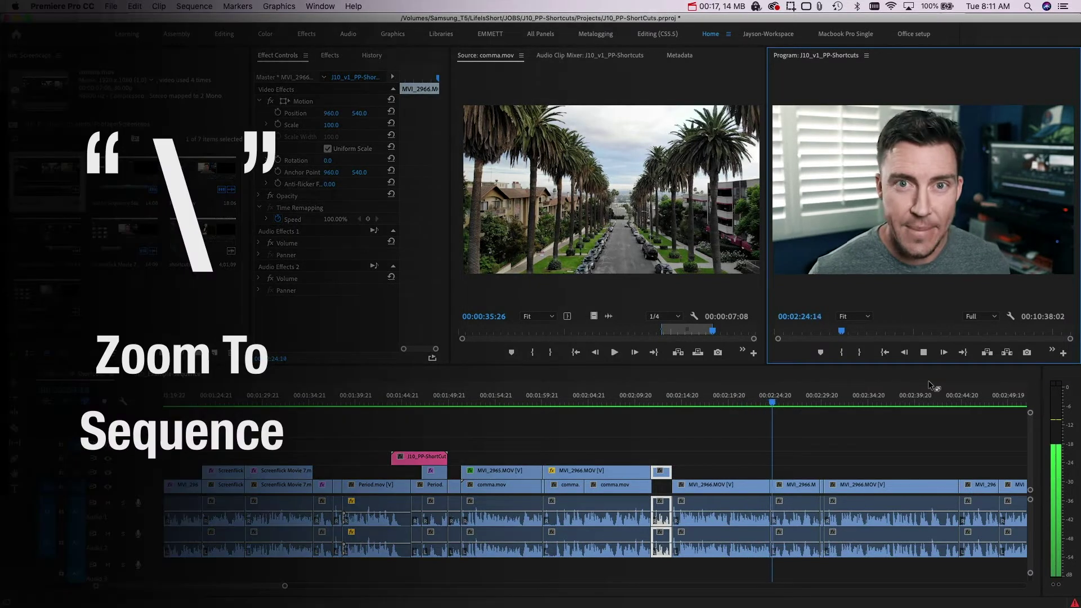
# Fit the whole sequence in the timeline, then zoom in and back out around the playhead
pyautogui.press('\\')
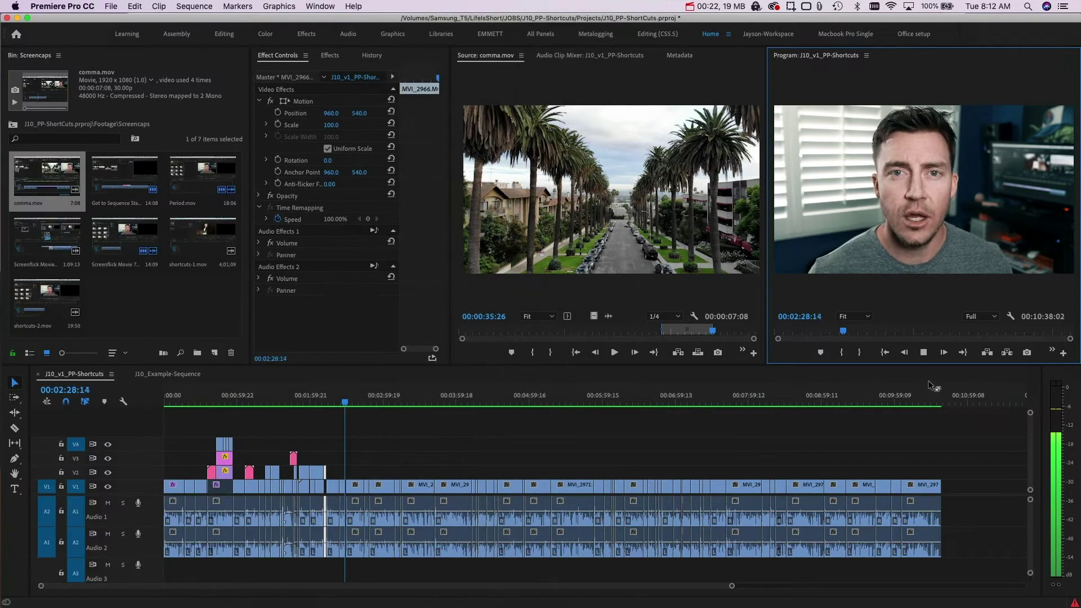
pyautogui.click(574, 426)
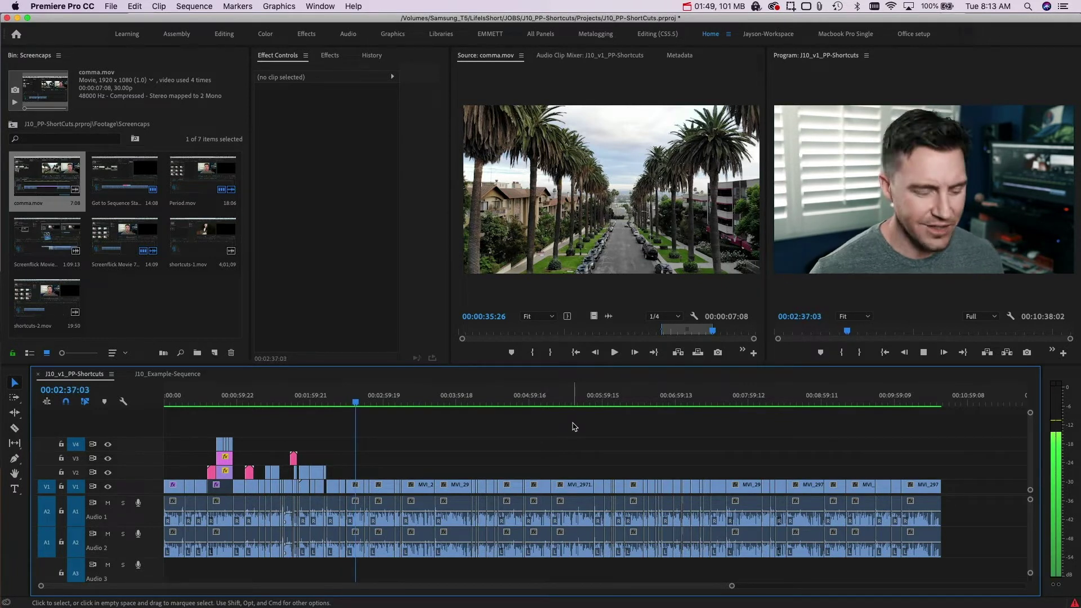
pyautogui.moveTo(731, 588); pyautogui.dragTo(799, 586)
pyautogui.press('=')
pyautogui.press('=')
pyautogui.press('=')
pyautogui.press('=')
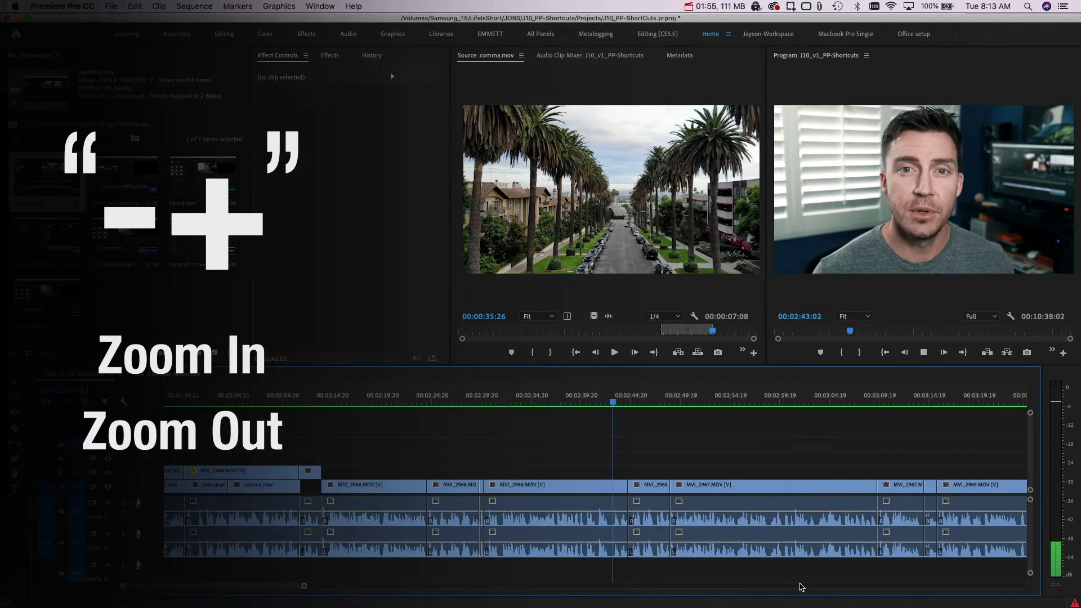
pyautogui.press('-')
pyautogui.press('-')
pyautogui.press('-')
pyautogui.press('-')
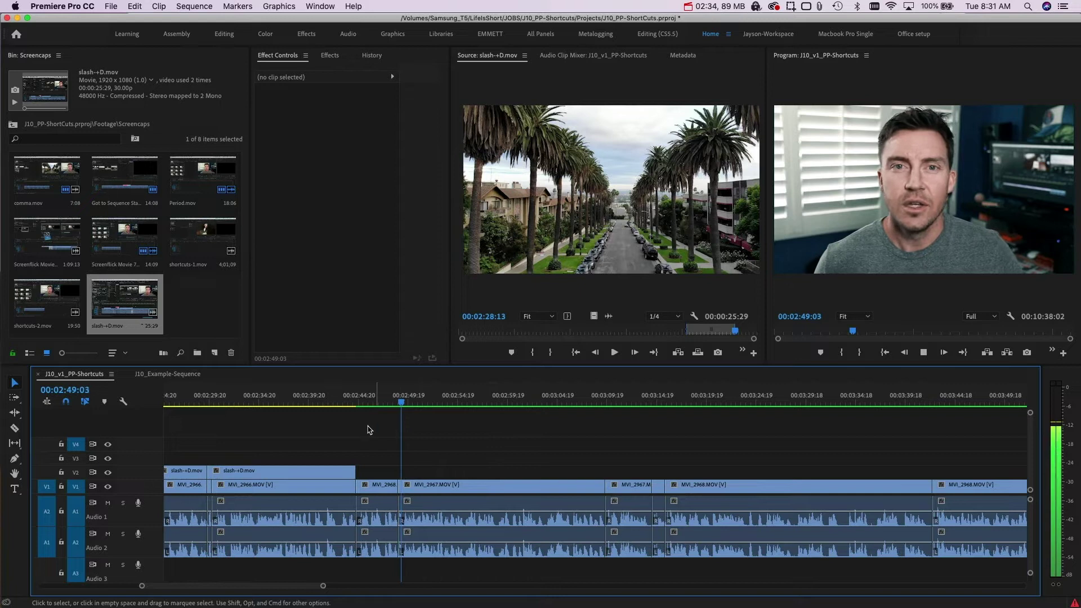
# Toggle Razor and back to Selection, then cut MVI_2967.MOV at three playhead positions with D
pyautogui.click(15, 430)
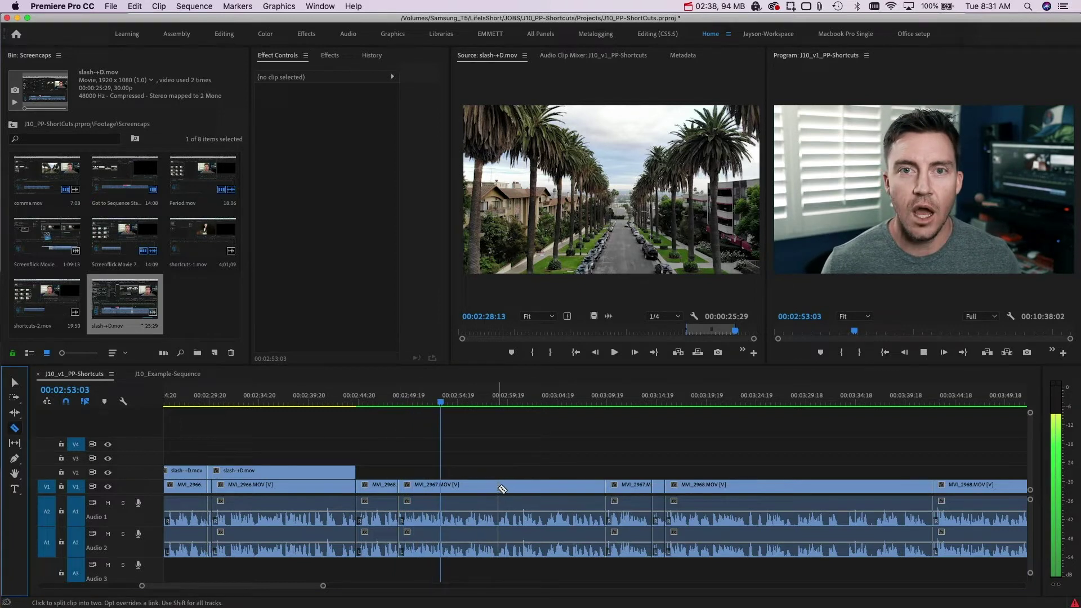
pyautogui.press('v')
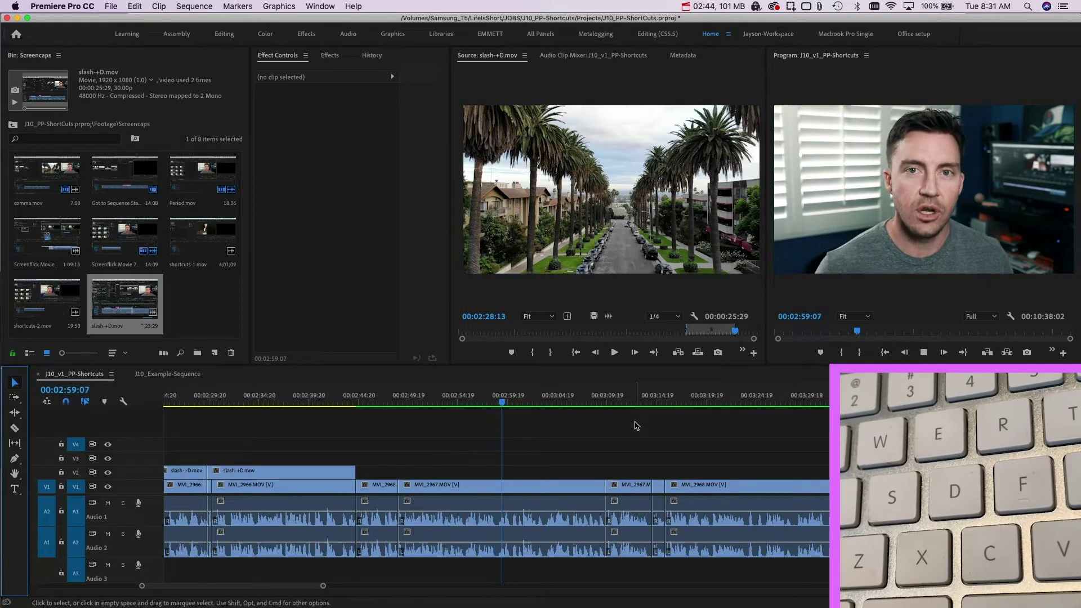
pyautogui.press('d')
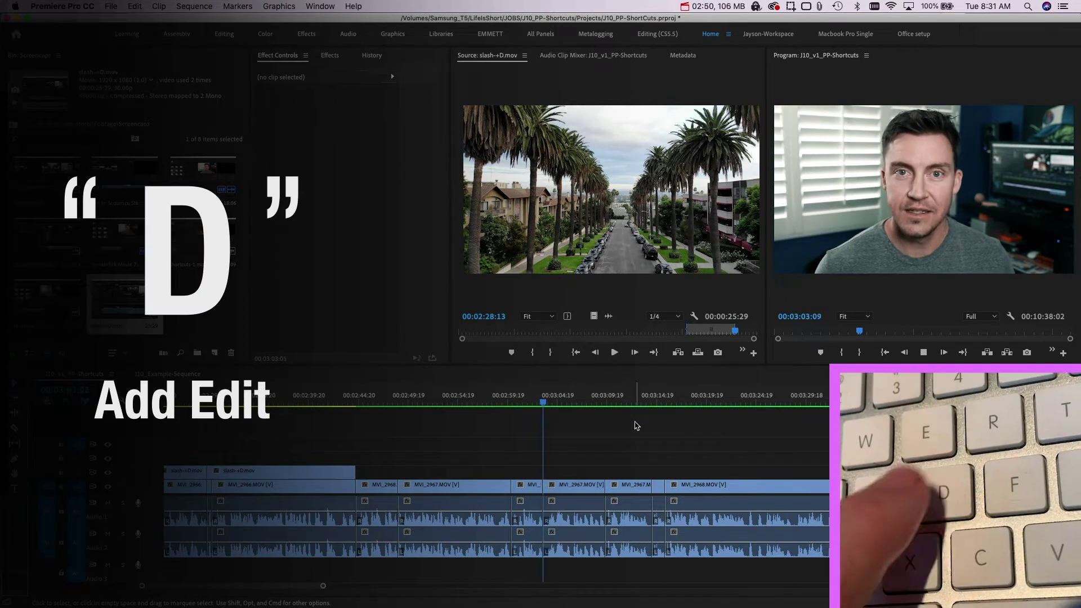
pyautogui.press('d')
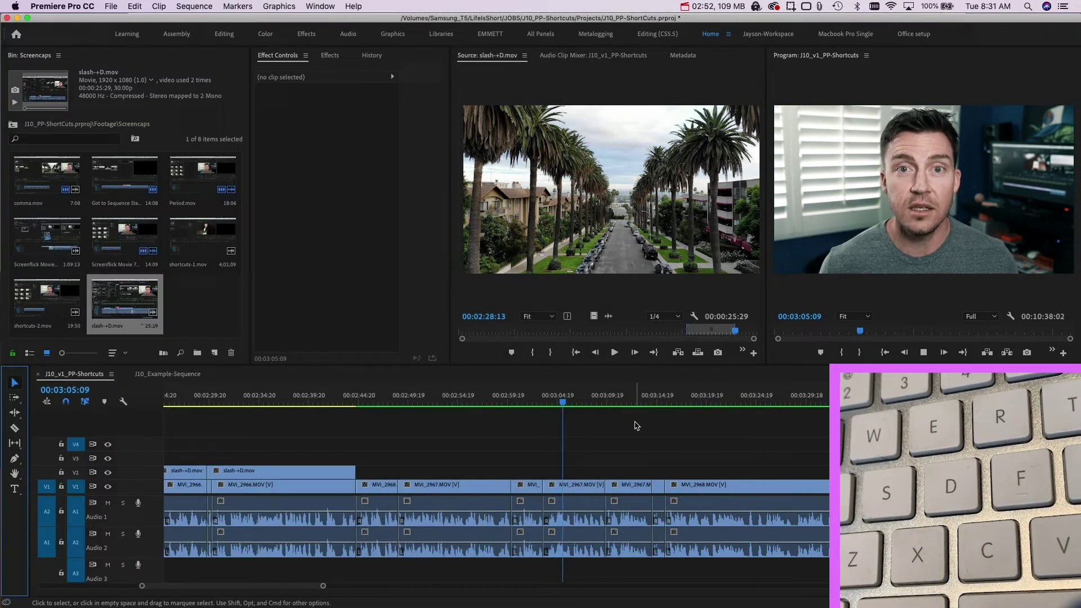
pyautogui.press('d')
pyautogui.press('d')
pyautogui.press('d')
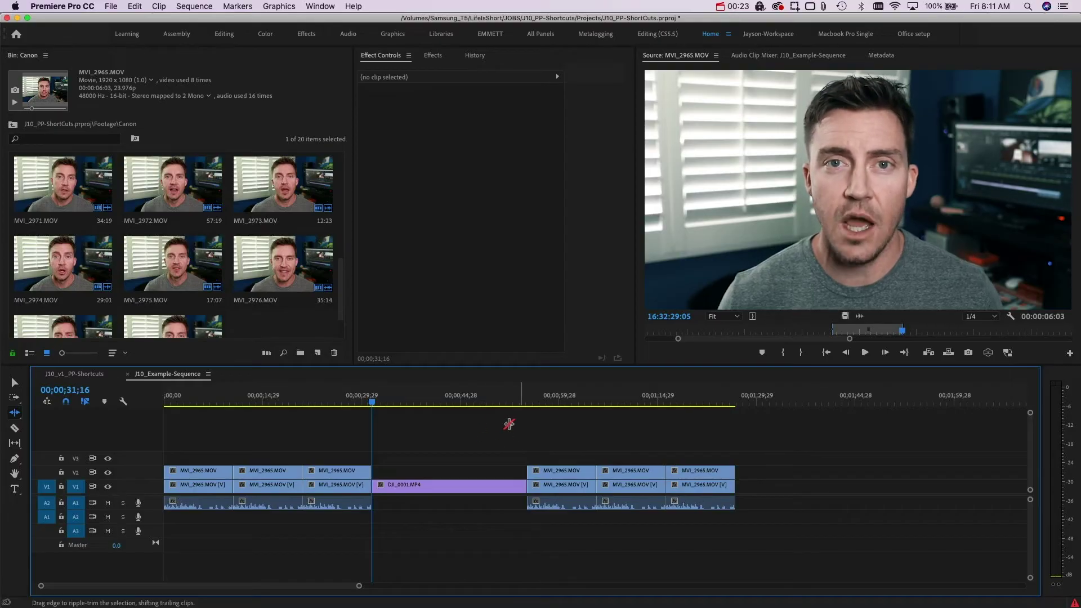
# Trim the DJI_0001 clip's end shorter, then longer so later clips shift right
pyautogui.moveTo(522, 487); pyautogui.dragTo(449, 486)
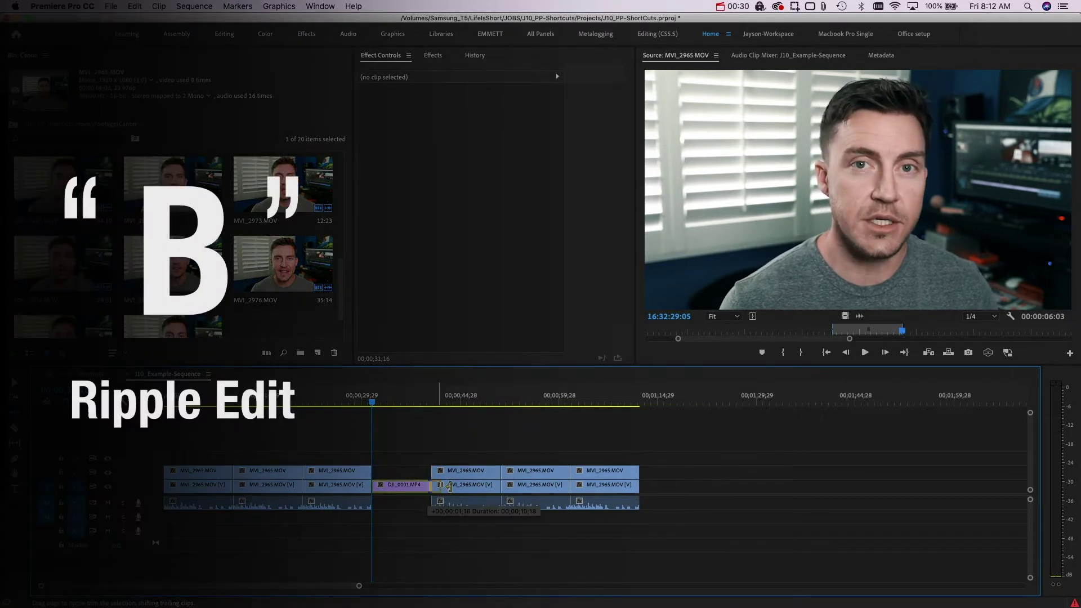
pyautogui.moveTo(530, 486); pyautogui.dragTo(565, 487)
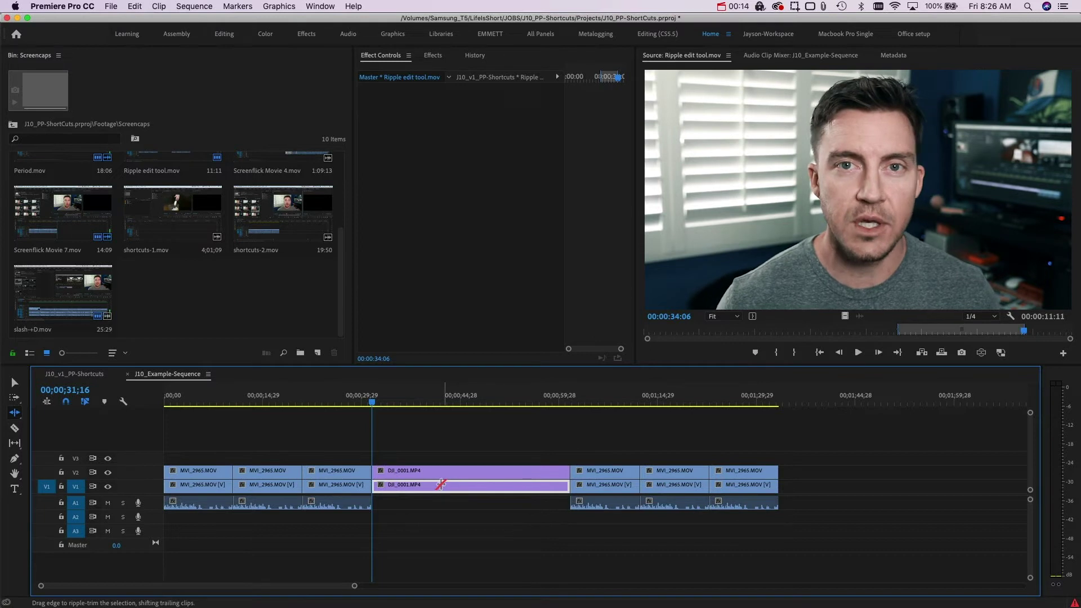
pyautogui.click(488, 470)
# Ripple-trim DJI_0001 shorter with the Ripple Edit tool, lock V2, and ripple-trim again
pyautogui.press('b')
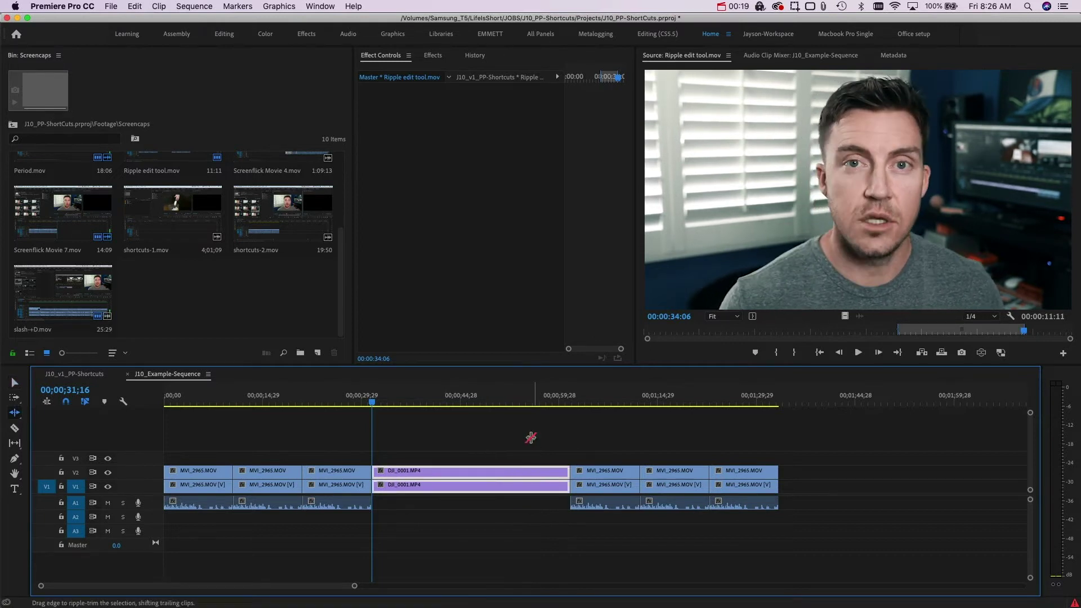
pyautogui.moveTo(562, 471)
pyautogui.mouseDown()
pyautogui.moveTo(483, 471)
pyautogui.moveTo(548, 477)
pyautogui.mouseUp()
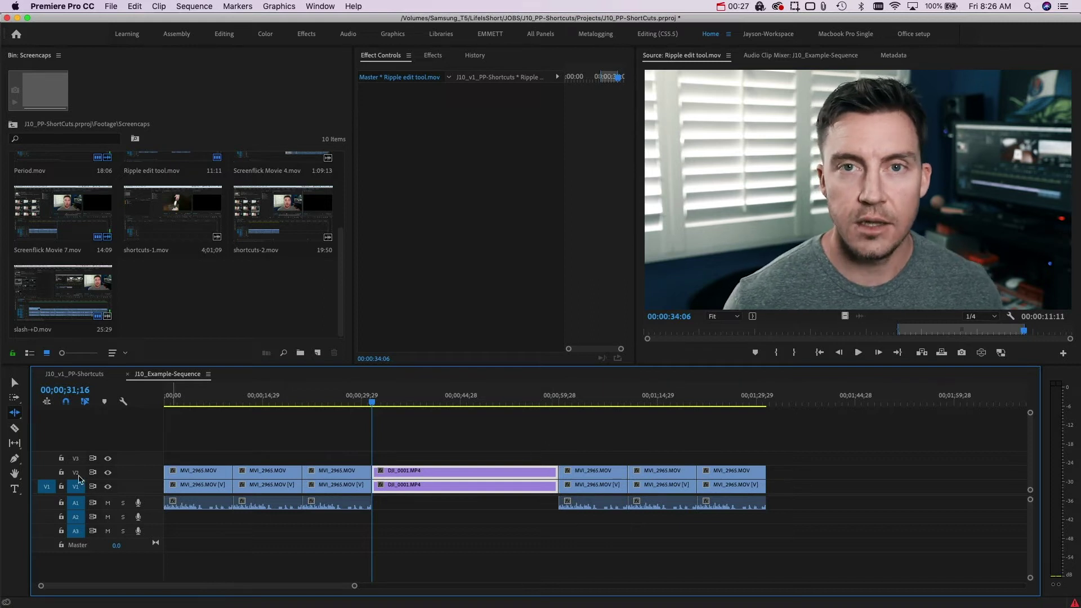
pyautogui.click(61, 473)
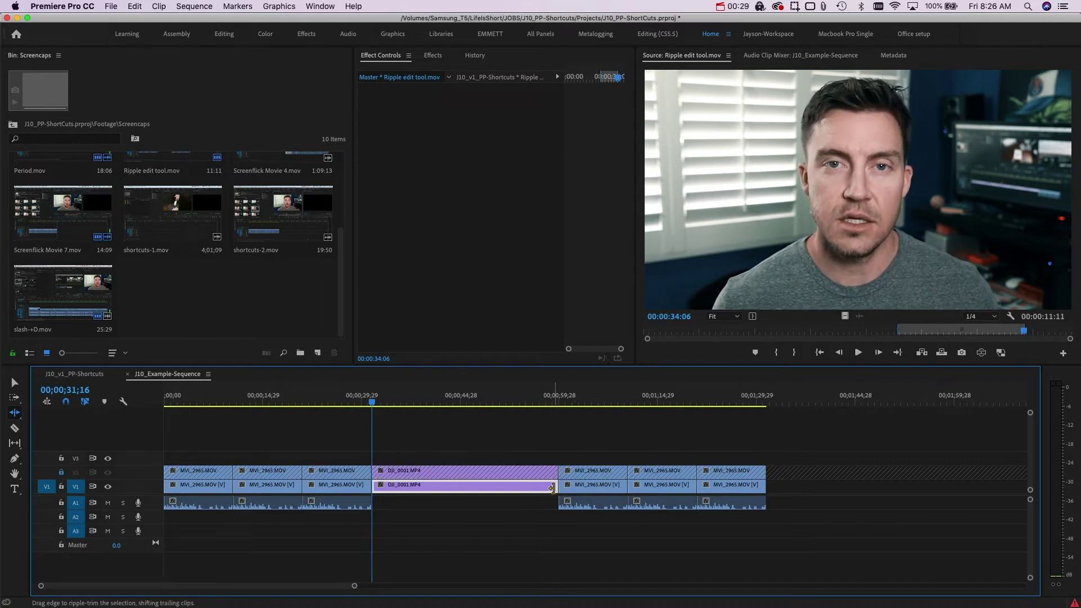
pyautogui.moveTo(496, 488); pyautogui.dragTo(476, 489)
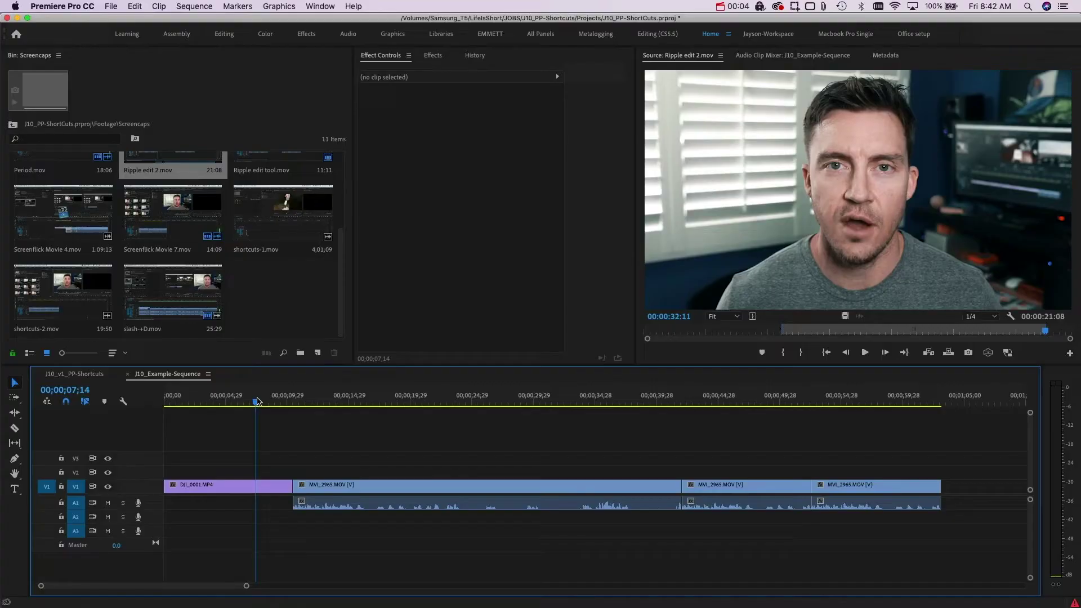
# Ripple-trim the MVI_2965 head to 00;00;14;17 with Q, then move the playhead to 00;00;26;03
pyautogui.moveTo(259, 414); pyautogui.dragTo(367, 422)
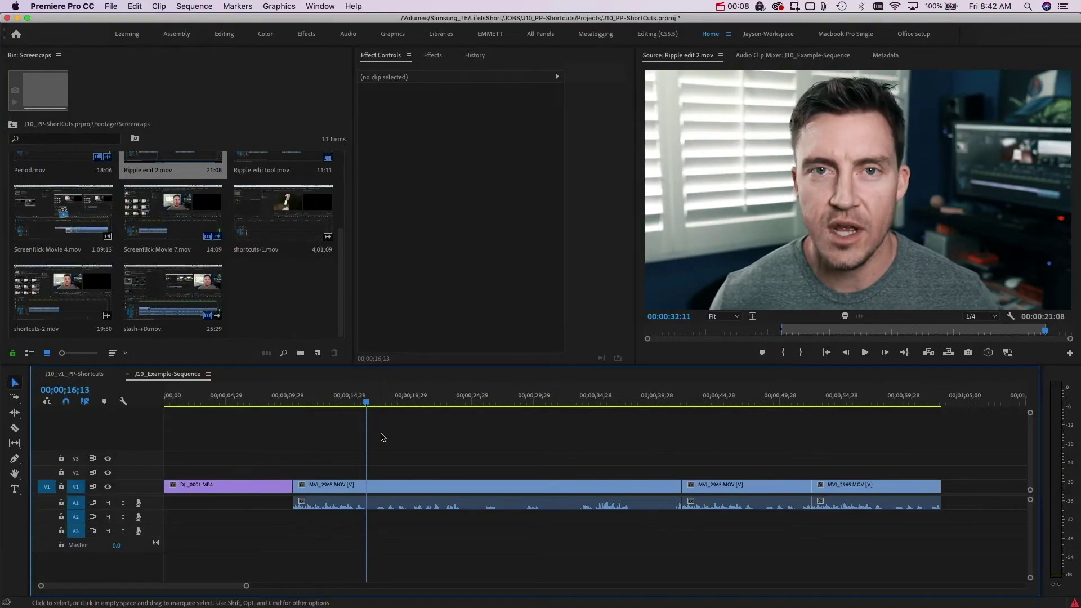
pyautogui.press('q')
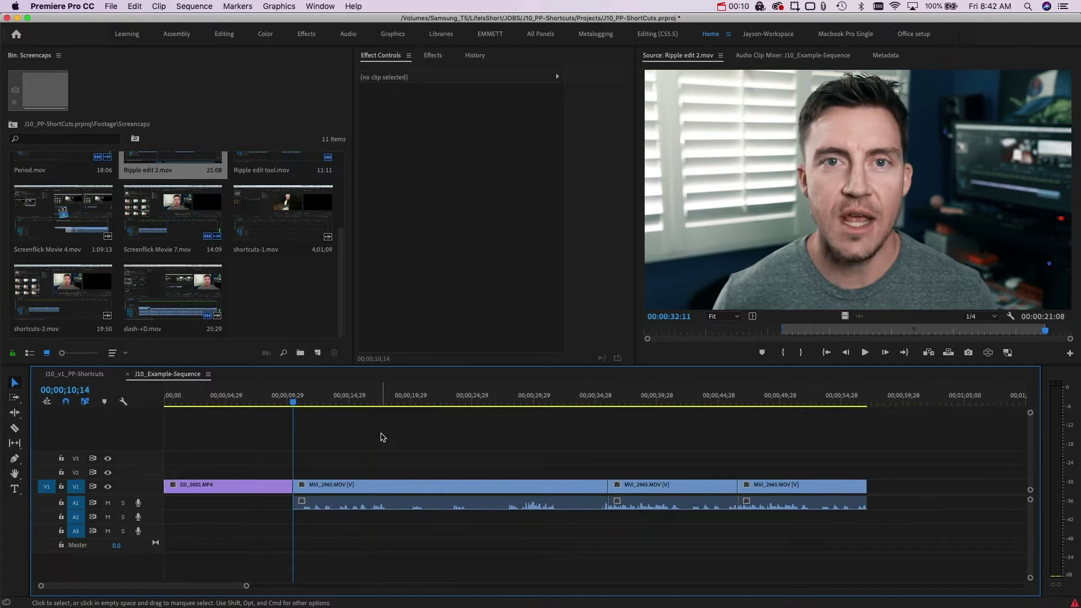
pyautogui.moveTo(445, 400); pyautogui.dragTo(505, 410)
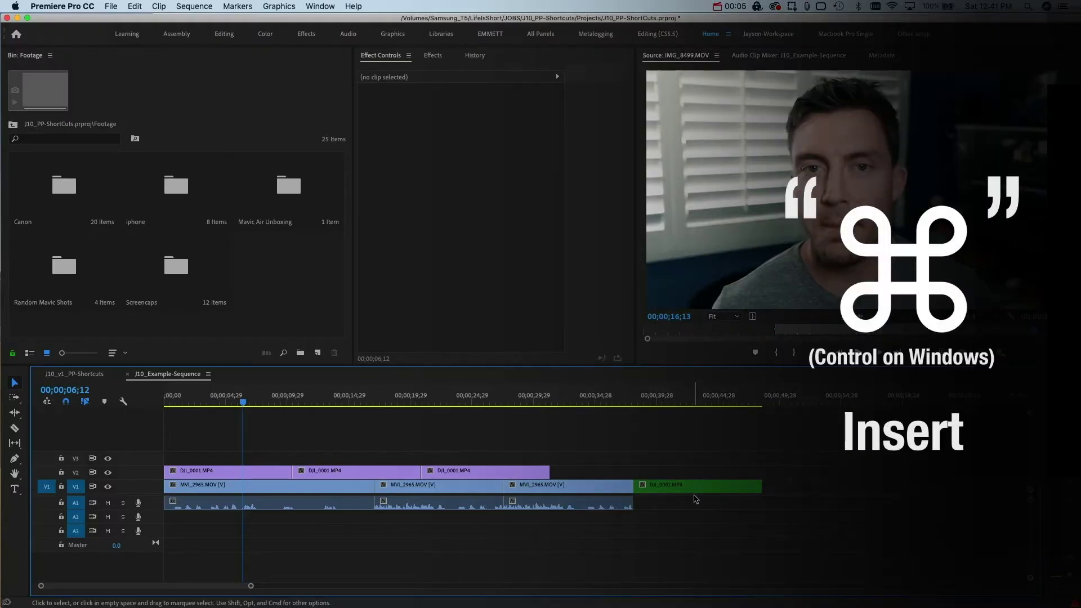
# Insert-edit the green DJI_0001 clip at the start of V1
pyautogui.moveTo(696, 499); pyautogui.dragTo(349, 501)
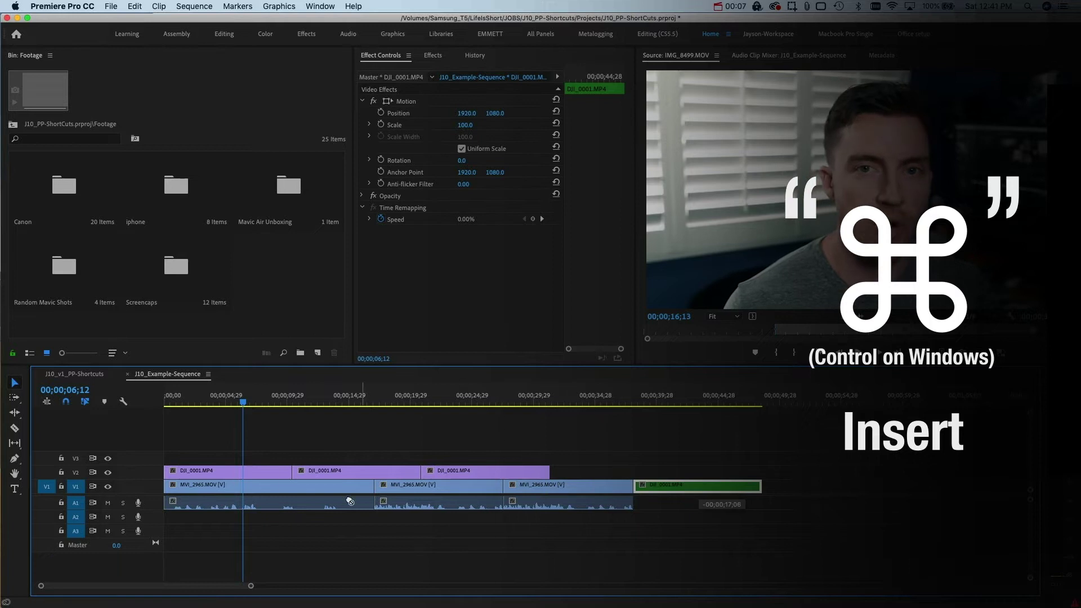
pyautogui.moveTo(225, 494); pyautogui.dragTo(226, 494)
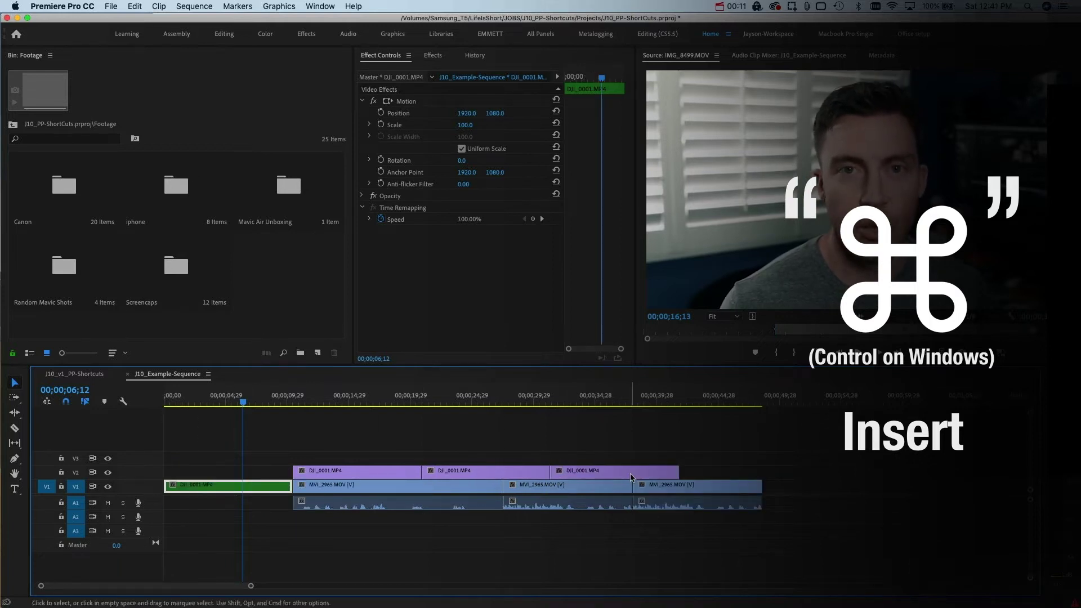
pyautogui.press('super+z')
pyautogui.press('super+a')
pyautogui.moveTo(625, 496); pyautogui.dragTo(214, 488)
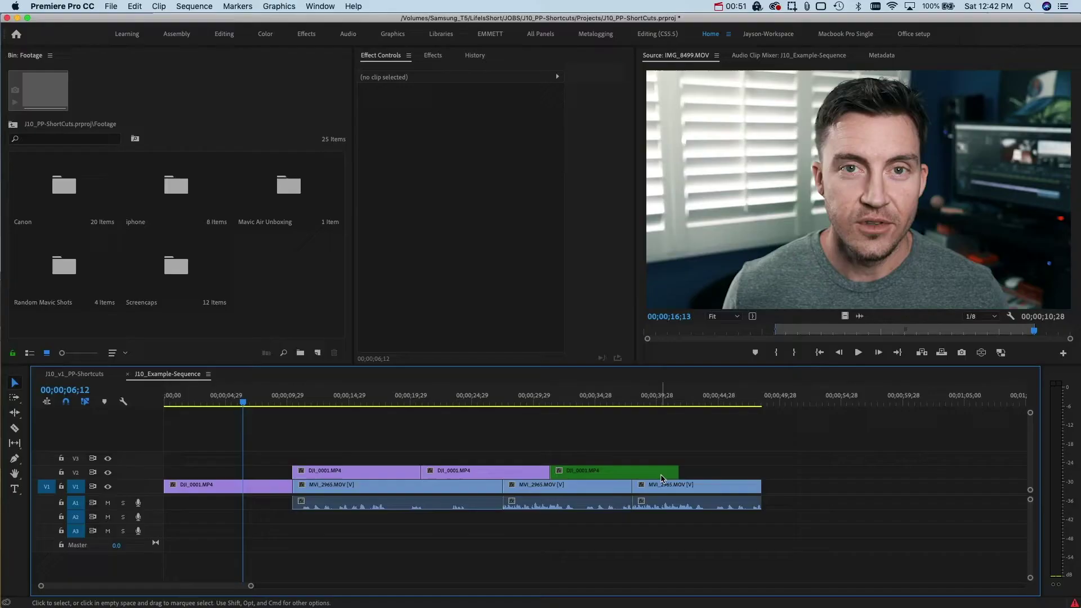
# Swap the green DJI clip into the first V2 slot and jump to the next edit point
pyautogui.moveTo(645, 475); pyautogui.dragTo(392, 474)
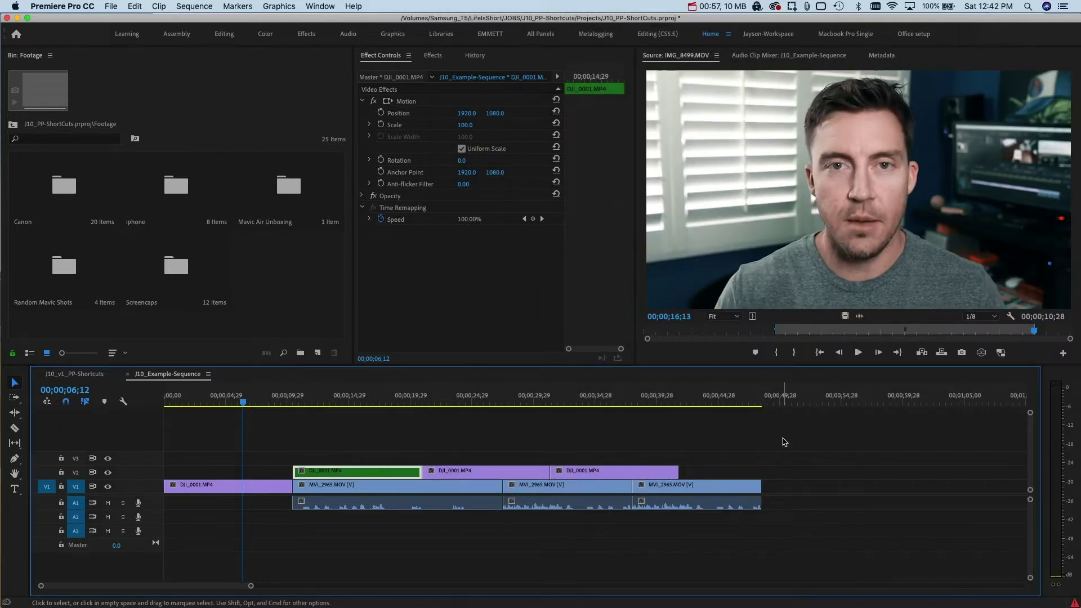
pyautogui.press('super+z')
pyautogui.moveTo(613, 475); pyautogui.dragTo(551, 479)
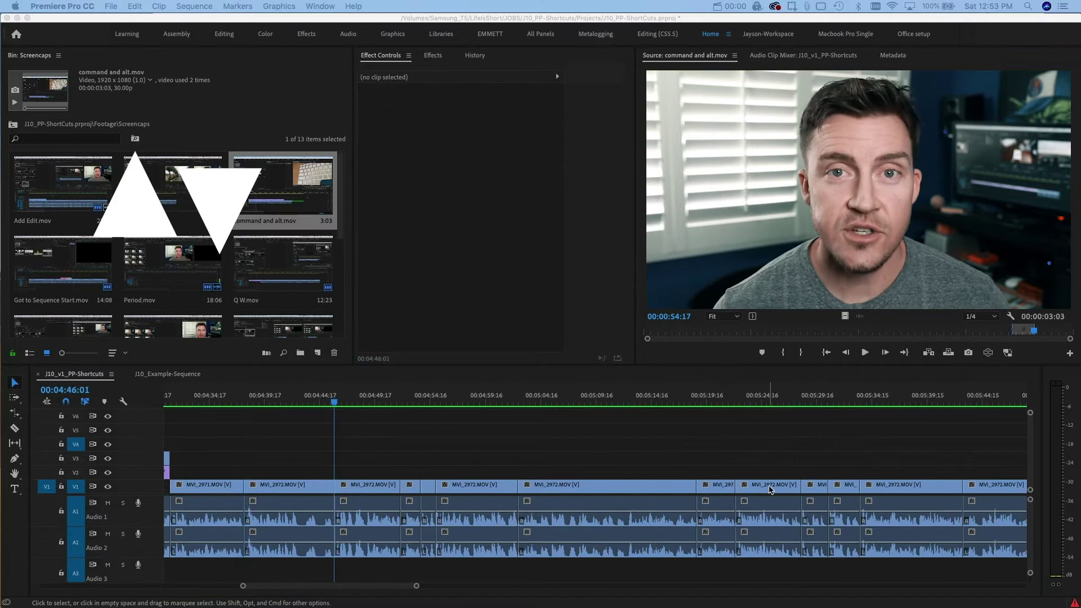
pyautogui.press('Down')
pyautogui.press('Down')
pyautogui.press('Down')
pyautogui.press('Down')
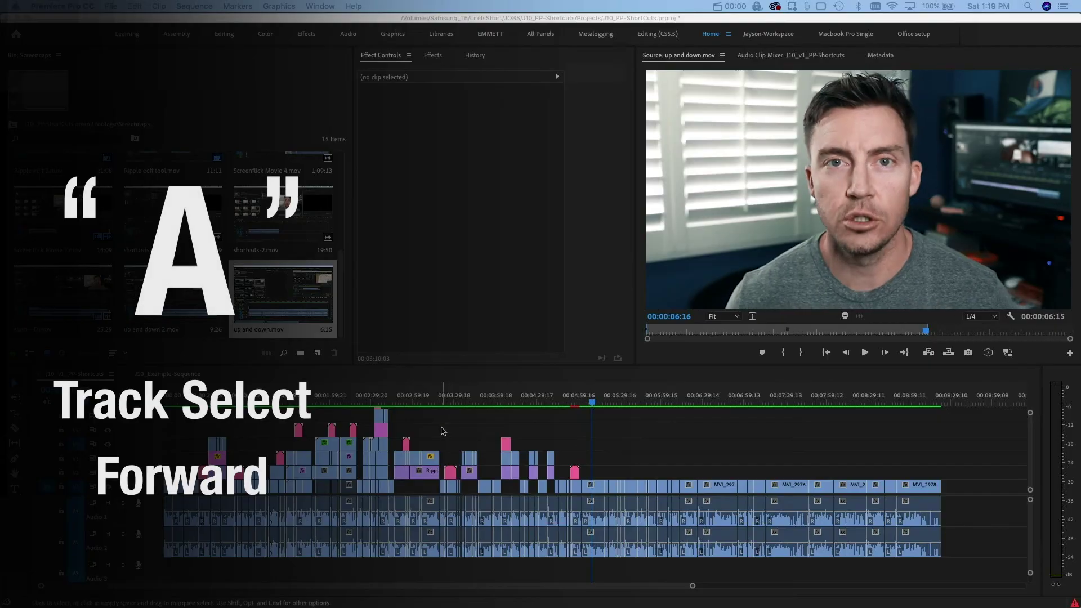
# Push later clips right with Track Select Forward (A), then earlier clips right with Track Select Backward
pyautogui.press('a')
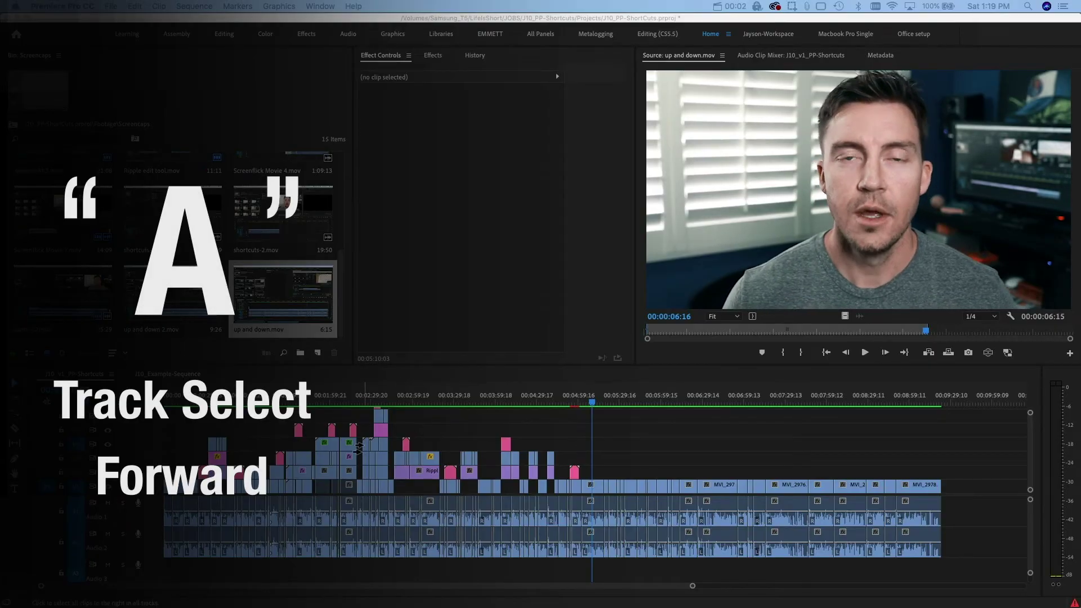
pyautogui.moveTo(358, 448); pyautogui.dragTo(463, 450)
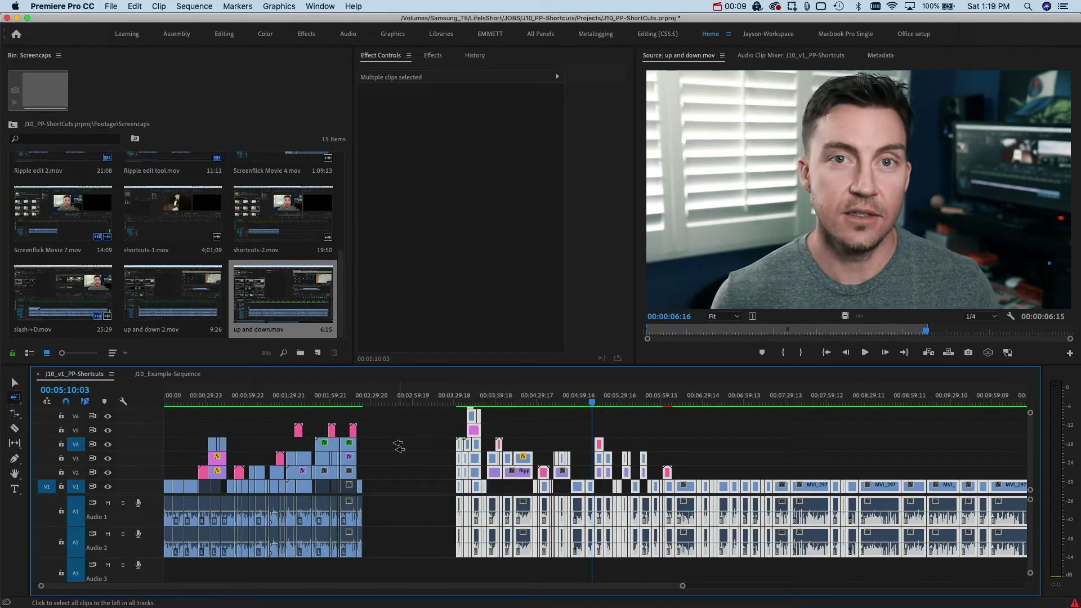
pyautogui.keyDown('shift'); pyautogui.click(365, 489); pyautogui.keyUp('shift')
pyautogui.moveTo(365, 489); pyautogui.dragTo(433, 490)
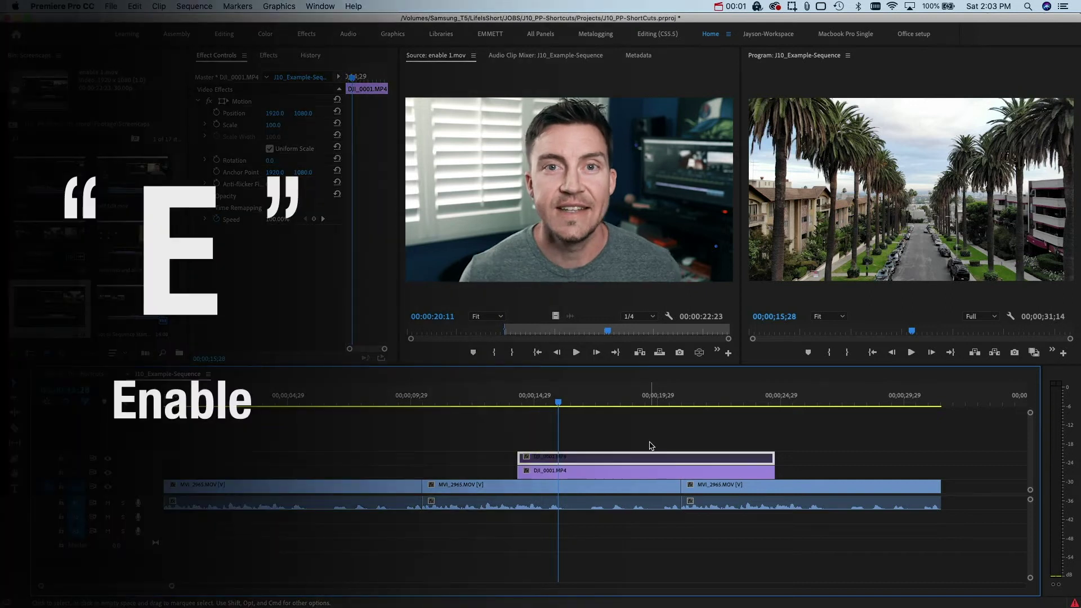
# Enable the disabled DJI_0001 clip, then disable both stacked DJI clips with Shift+E
pyautogui.press('super+shift+e')
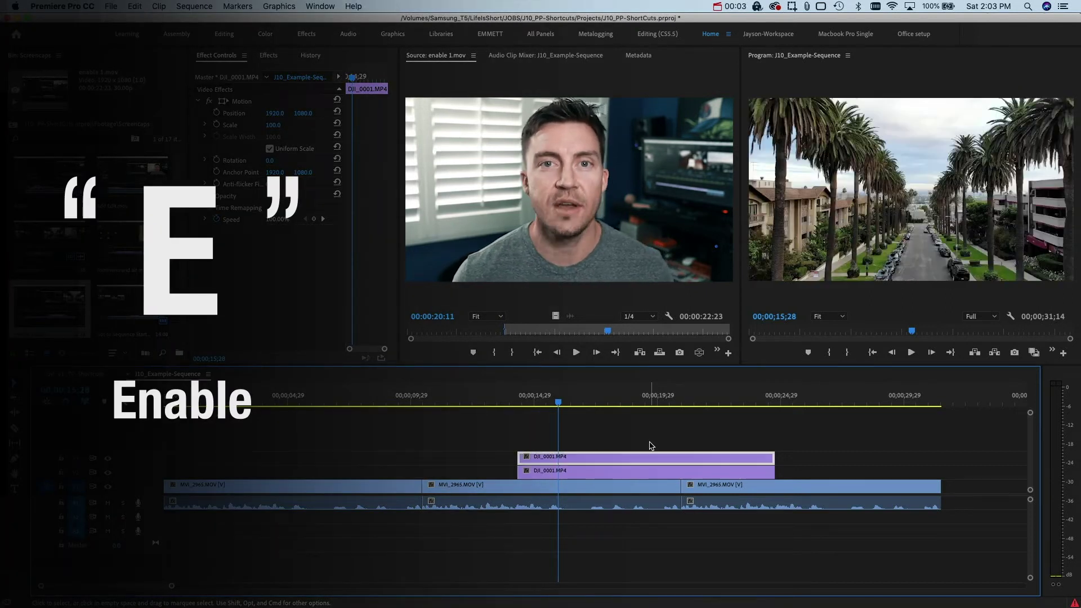
pyautogui.moveTo(617, 441); pyautogui.dragTo(600, 457)
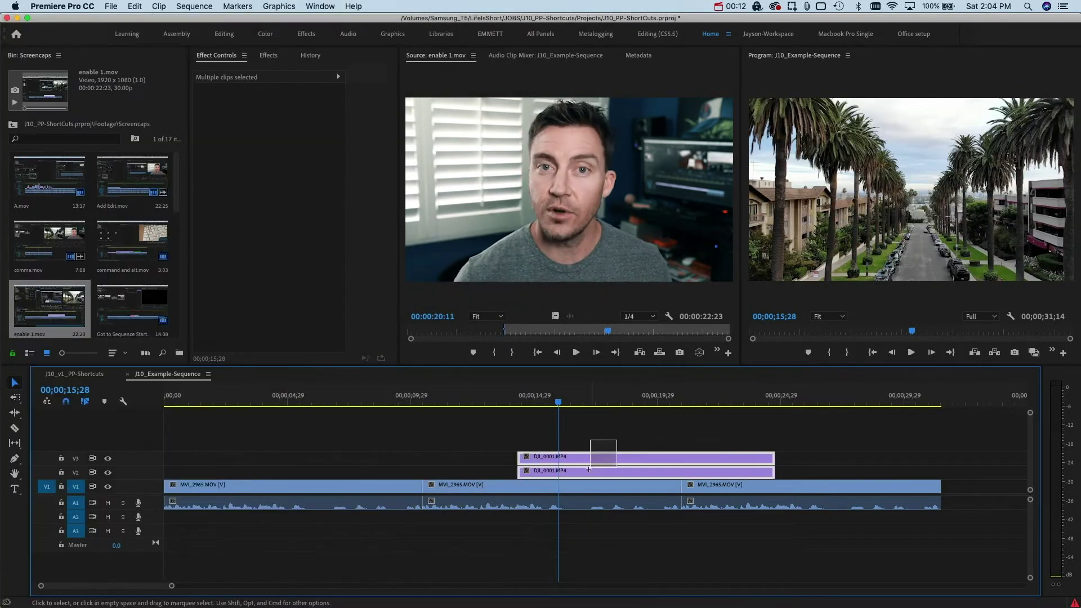
pyautogui.press('super+shift+e')
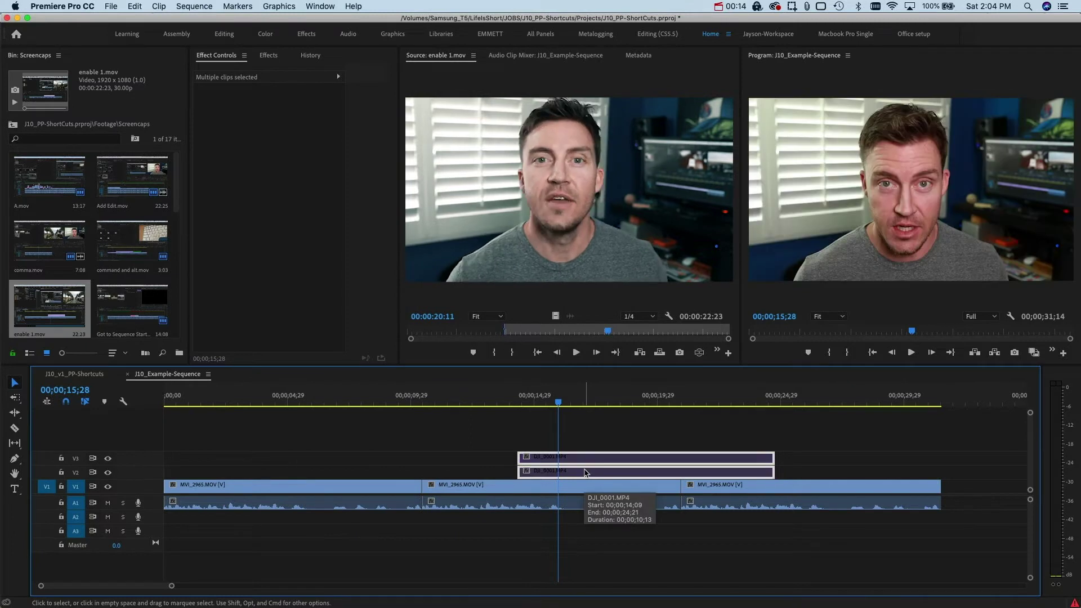
# Swap which stacked DJI clip is enabled, then disable the DJI_0001 clip on V3
pyautogui.moveTo(651, 435); pyautogui.dragTo(628, 458)
pyautogui.moveTo(612, 470); pyautogui.dragTo(613, 469)
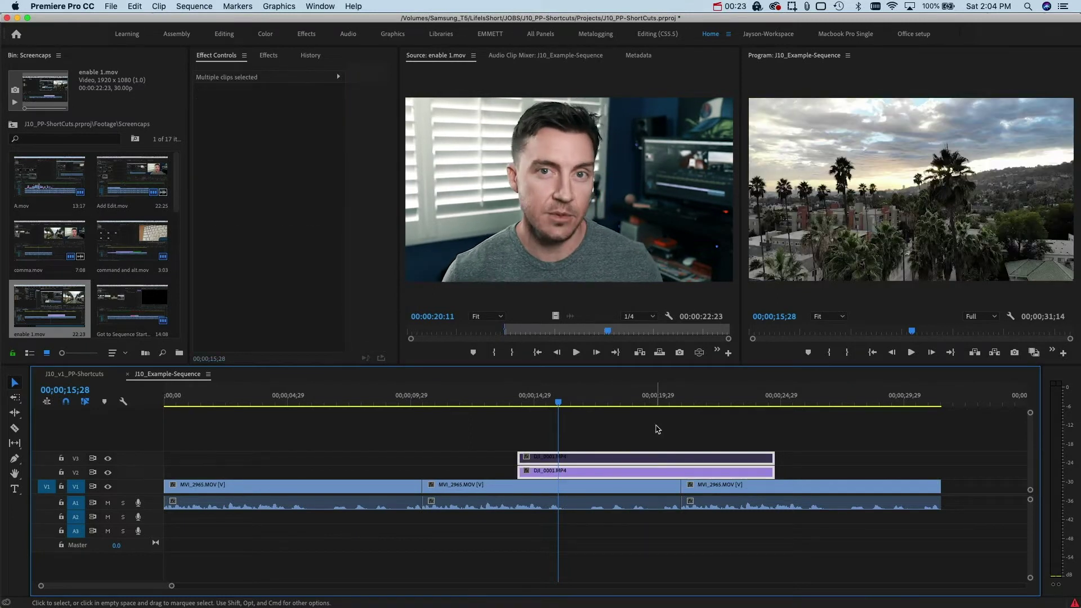
pyautogui.press('super+shift+e')
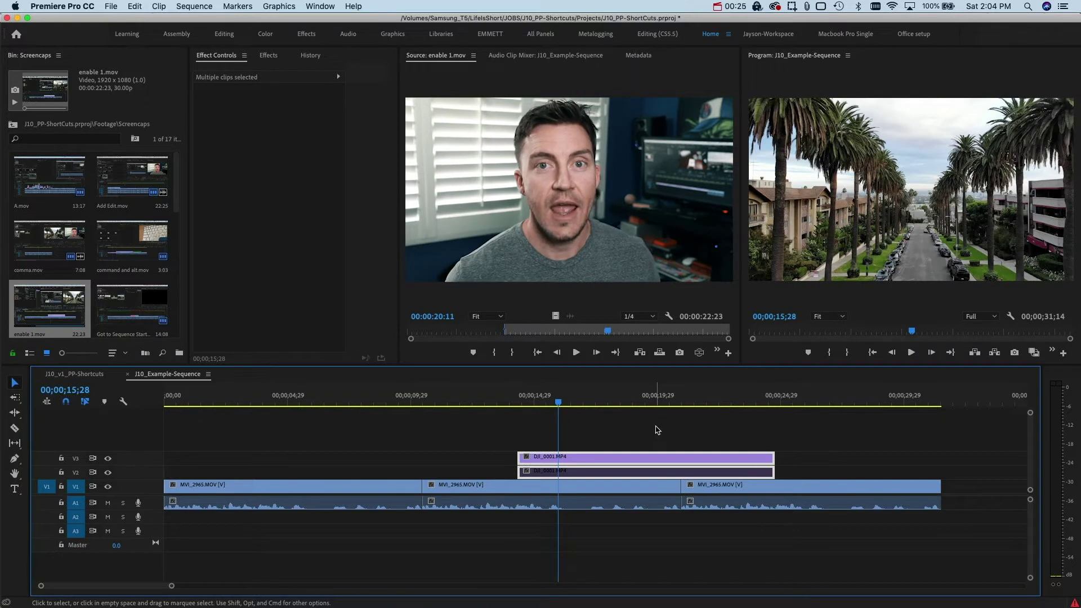
pyautogui.press('super+shift+e')
pyautogui.press('super+shift+e')
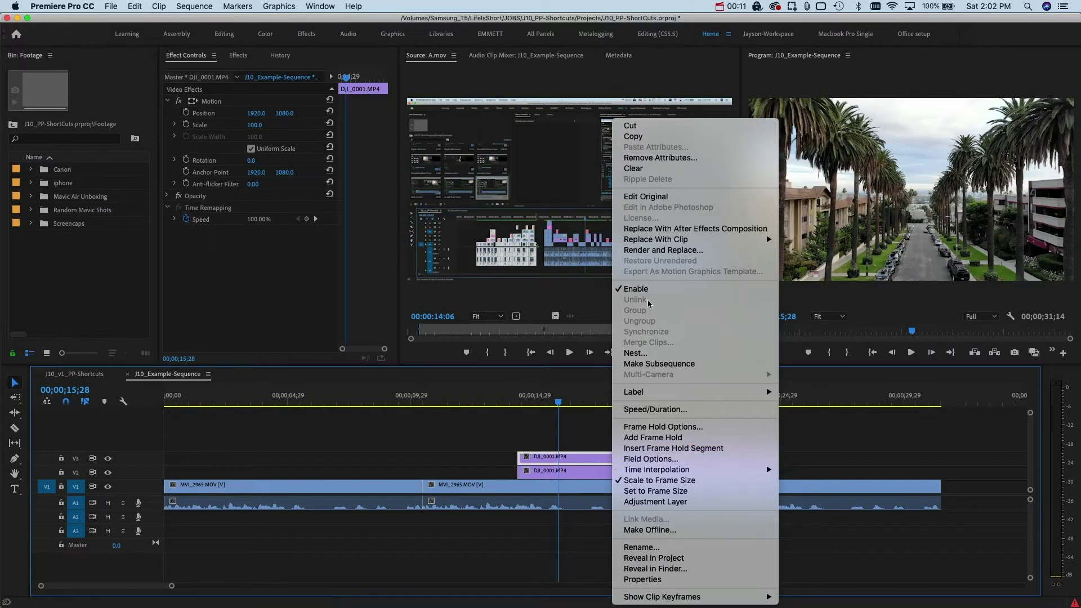
pyautogui.click(645, 290)
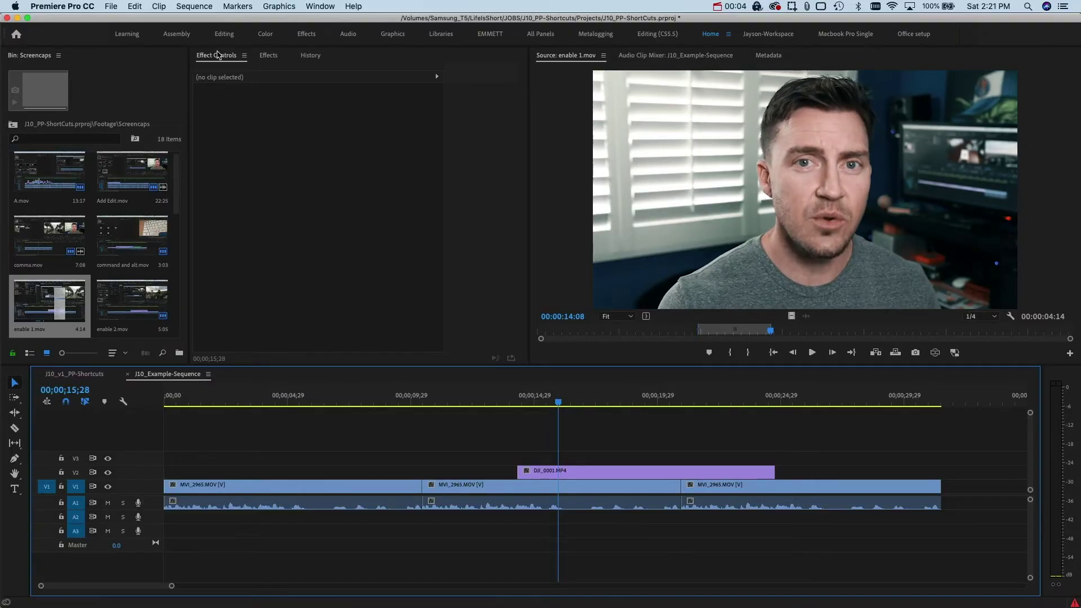
# Render the in-to-out range from the Sequence menu, cancel it, and restart the render with R
pyautogui.click(203, 9)
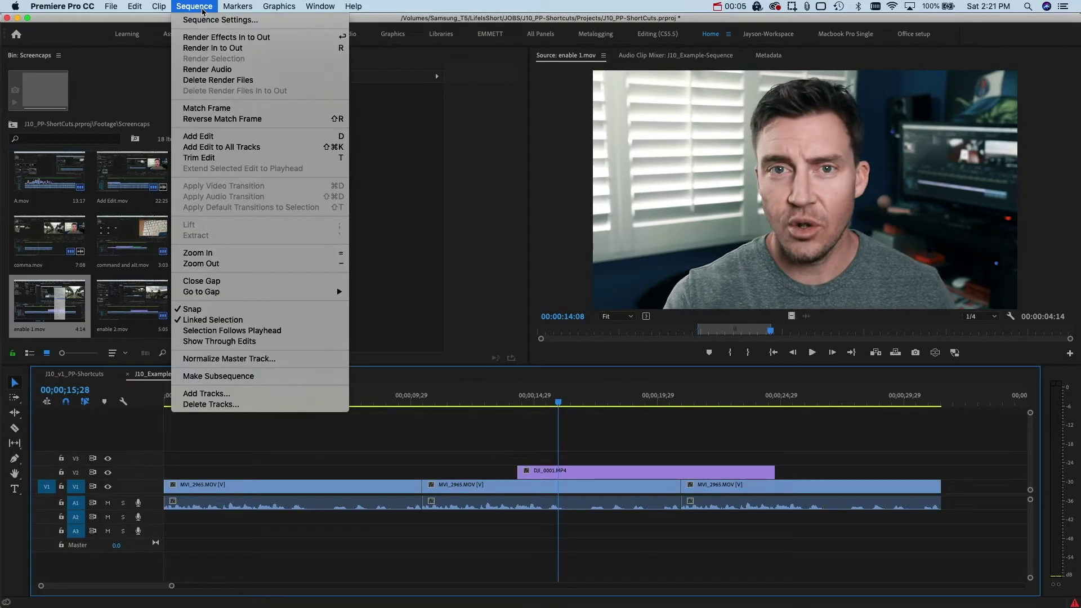
pyautogui.click(204, 49)
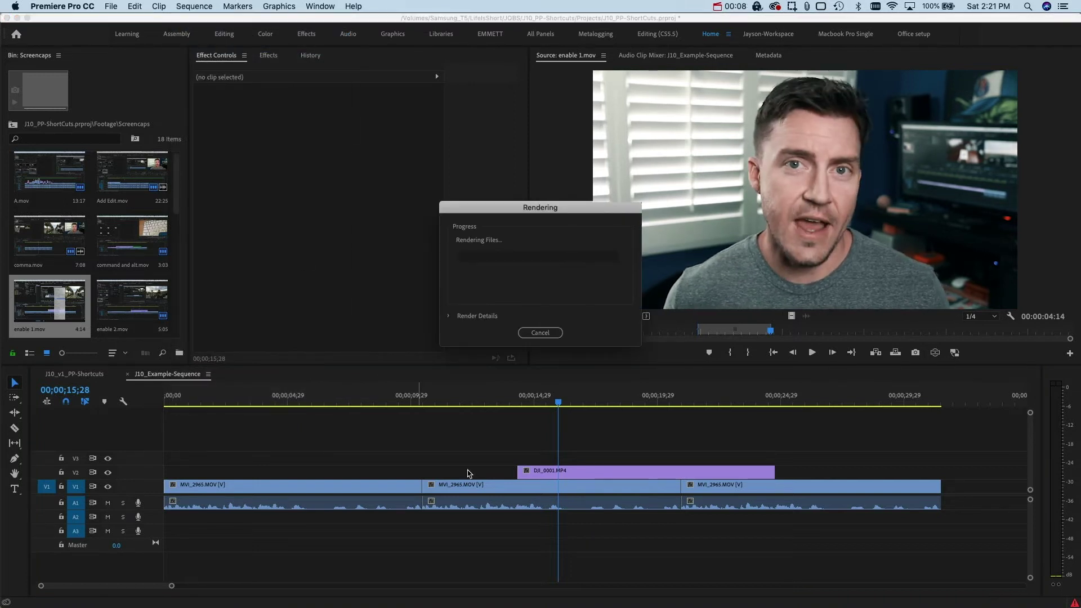
pyautogui.click(537, 334)
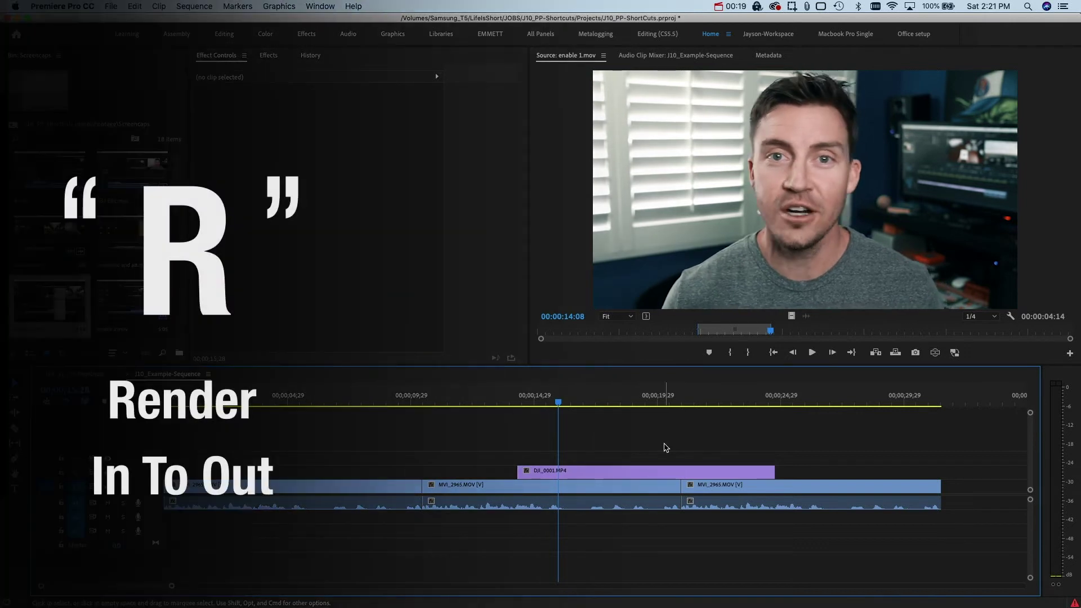
pyautogui.press('r')
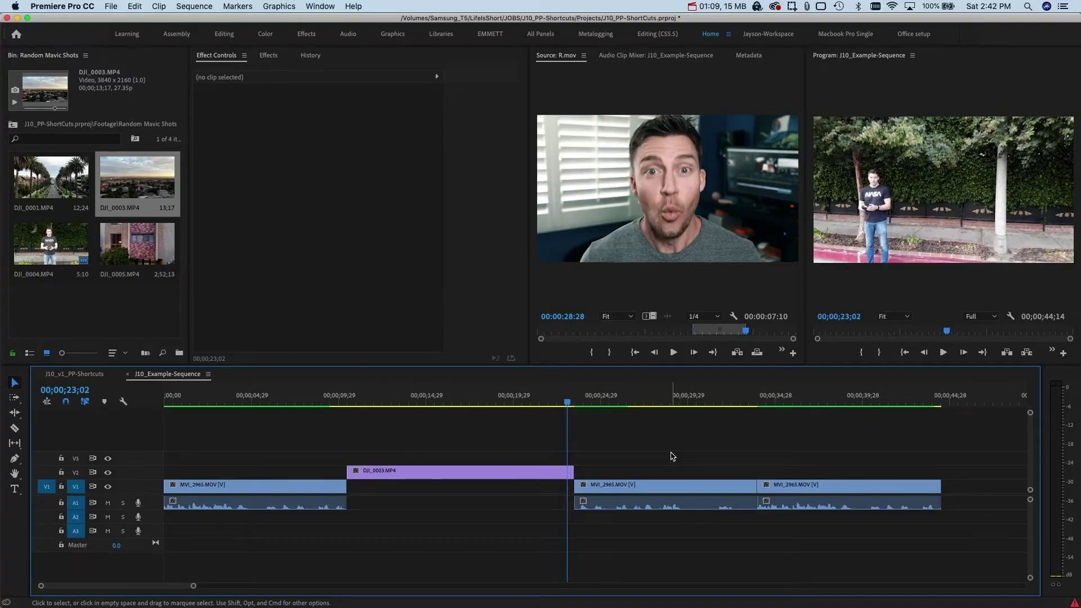
# Trim the DJI_0003 clip's start and end, then slip its footage left about 23 frames
pyautogui.moveTo(344, 472); pyautogui.dragTo(332, 472)
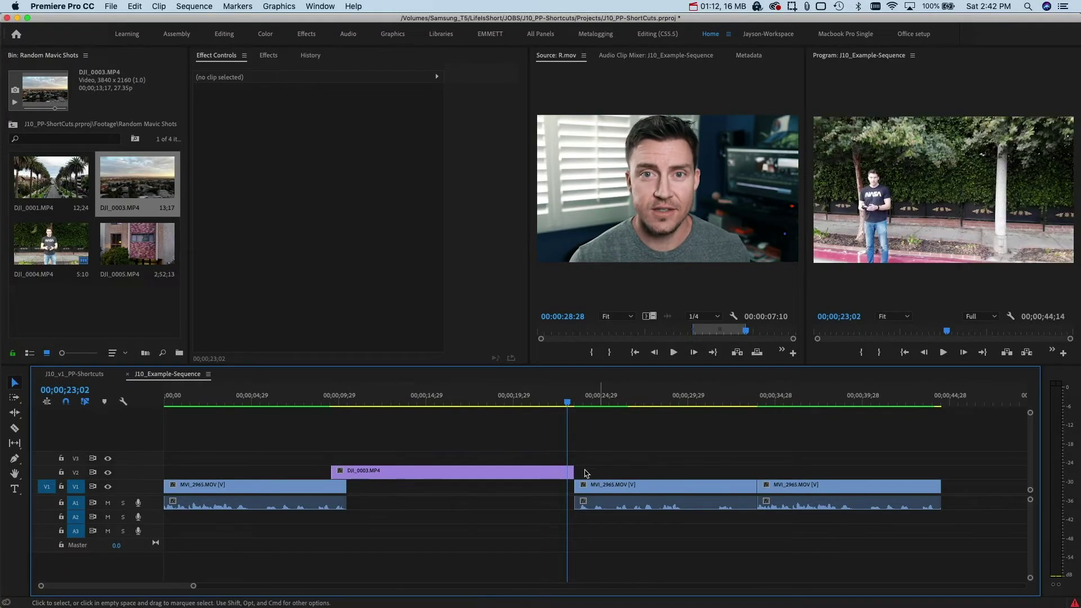
pyautogui.click(499, 475)
pyautogui.moveTo(499, 475); pyautogui.dragTo(514, 475)
pyautogui.moveTo(581, 472); pyautogui.dragTo(572, 473)
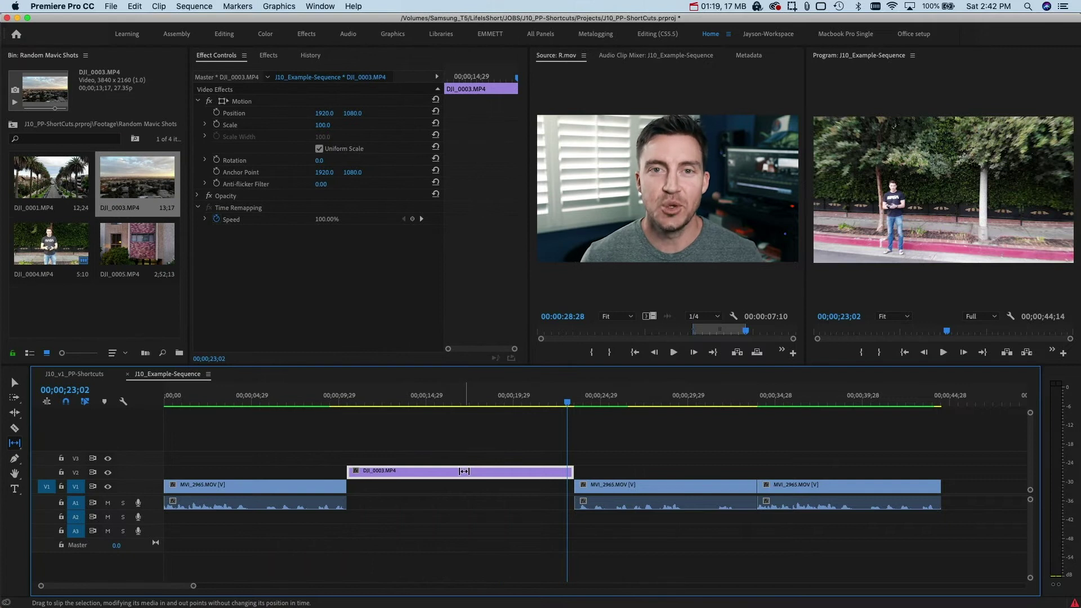
pyautogui.moveTo(464, 471); pyautogui.dragTo(438, 475)
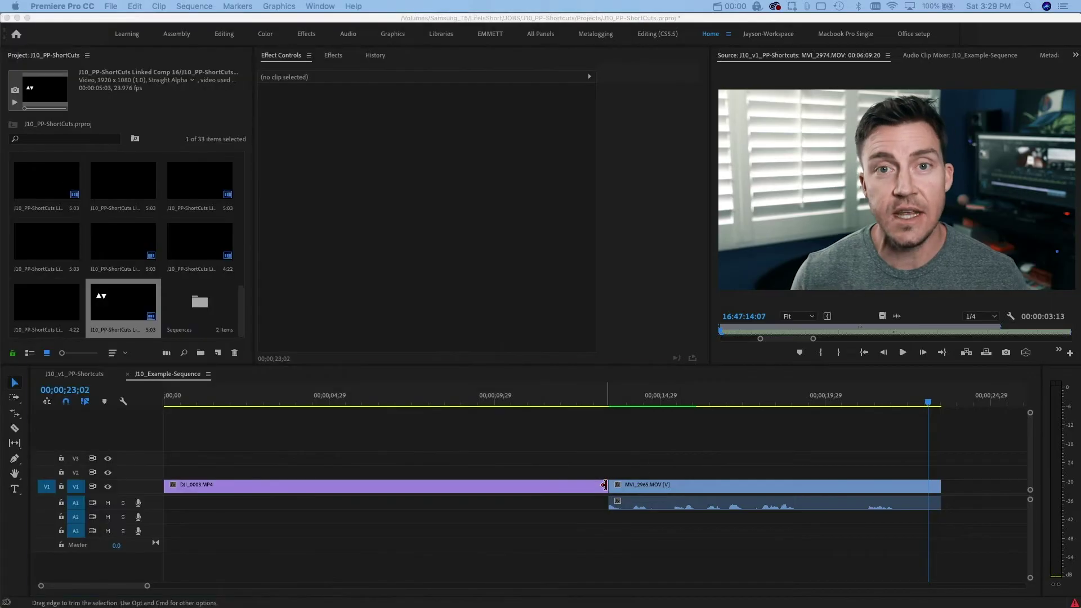
# Roll the edit point between DJI_0003 and MVI_2965 on V1 to the left
pyautogui.moveTo(607, 485); pyautogui.dragTo(522, 485)
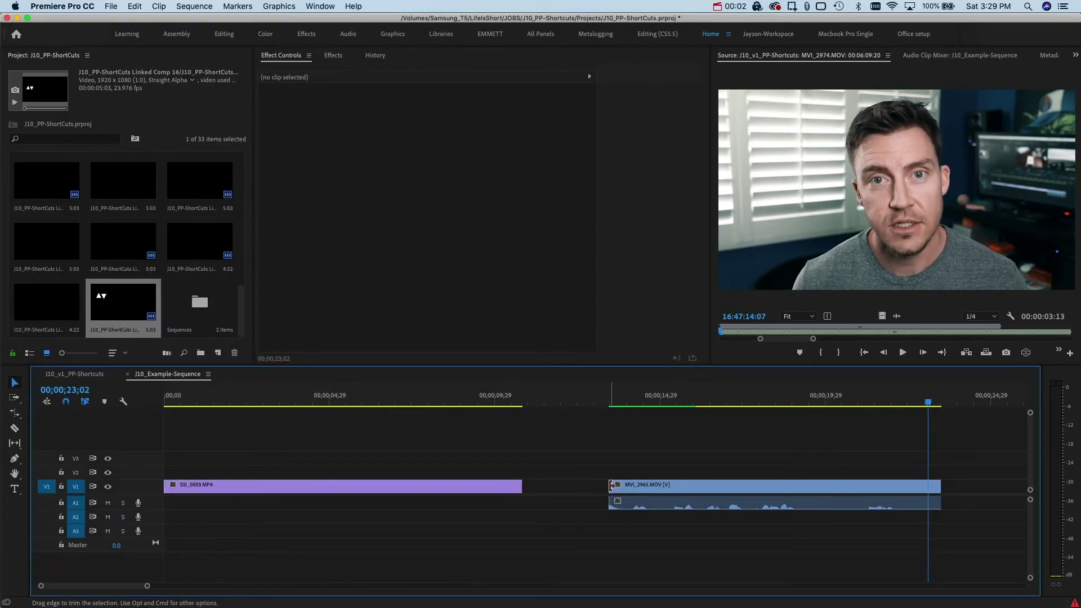
pyautogui.moveTo(589, 483); pyautogui.dragTo(526, 476)
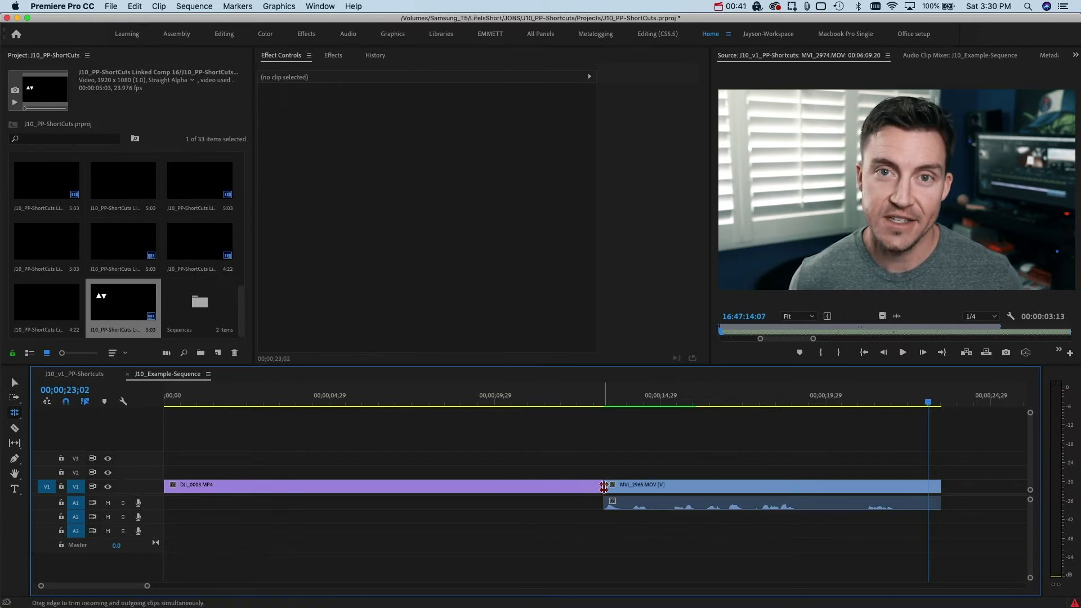
pyautogui.moveTo(604, 486); pyautogui.dragTo(513, 493)
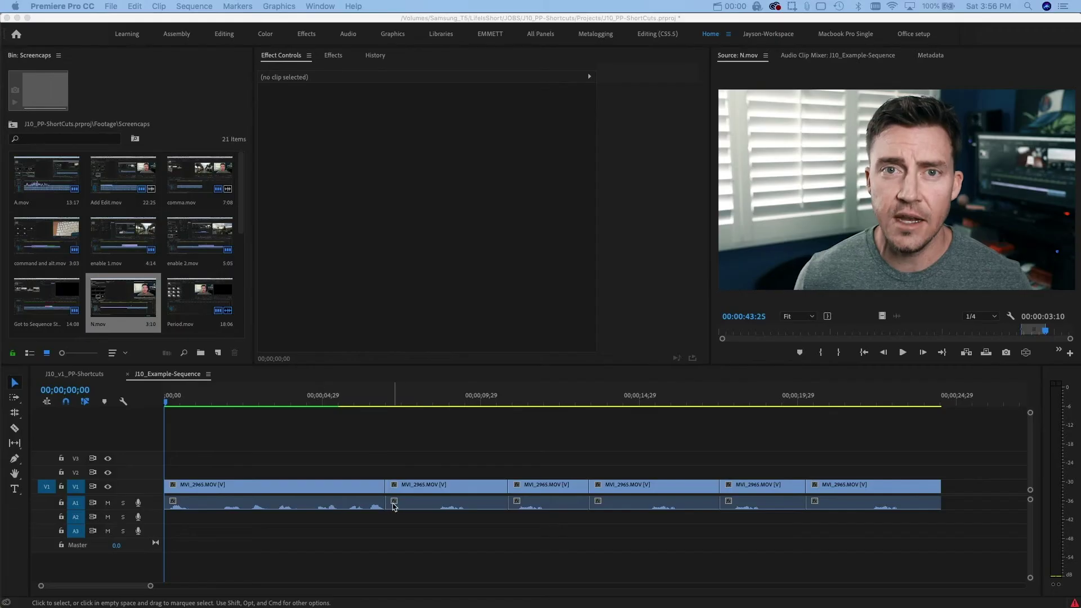
# Add default Cross Dissolves at the first two cuts, then at every cut of all selected clips
pyautogui.rightClick(387, 503)
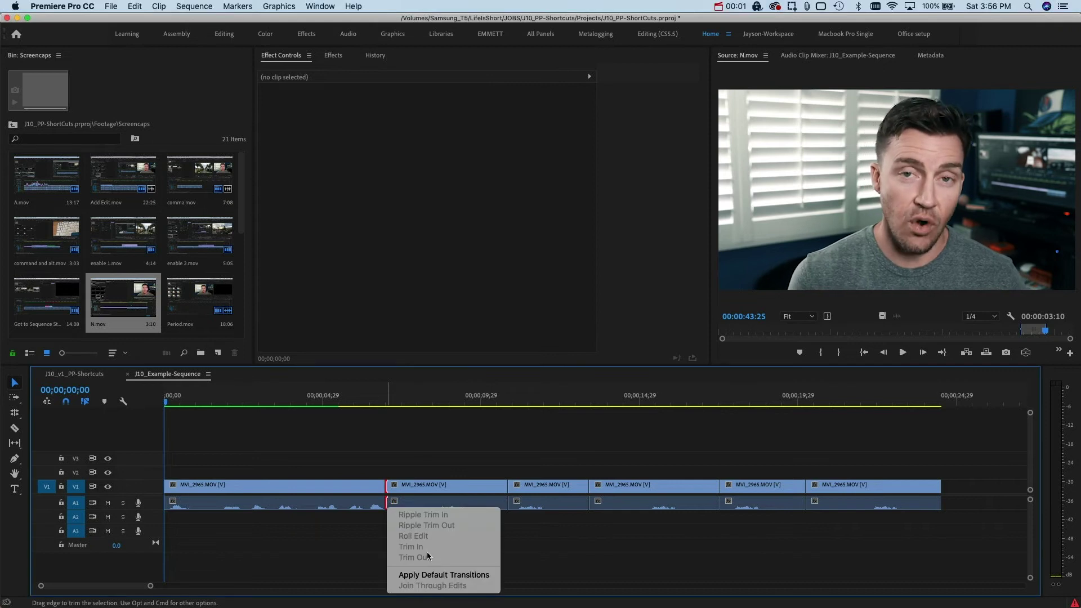
pyautogui.click(444, 574)
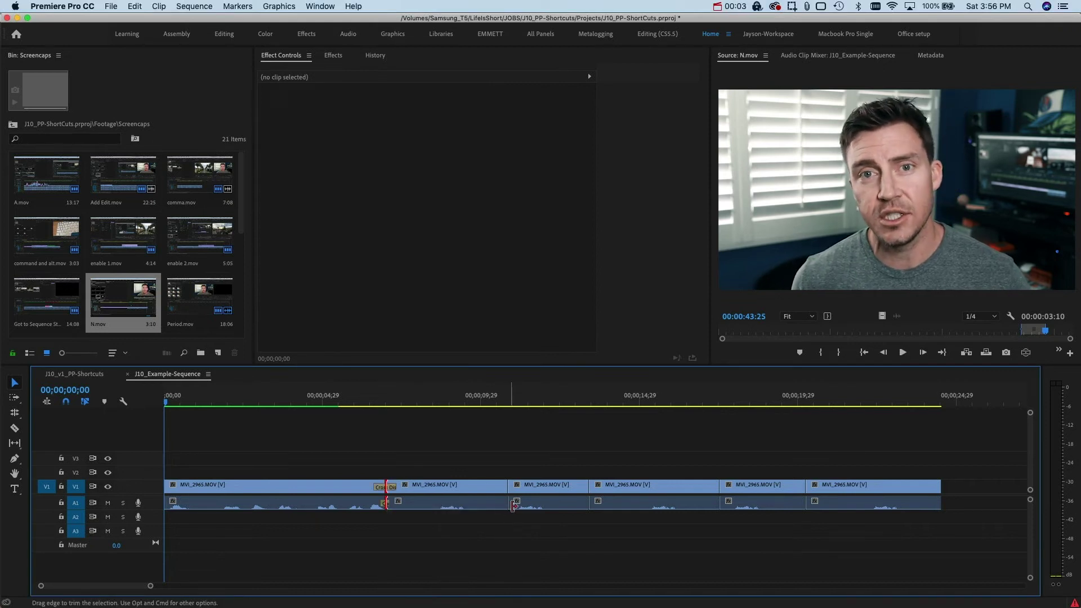
pyautogui.rightClick(513, 504)
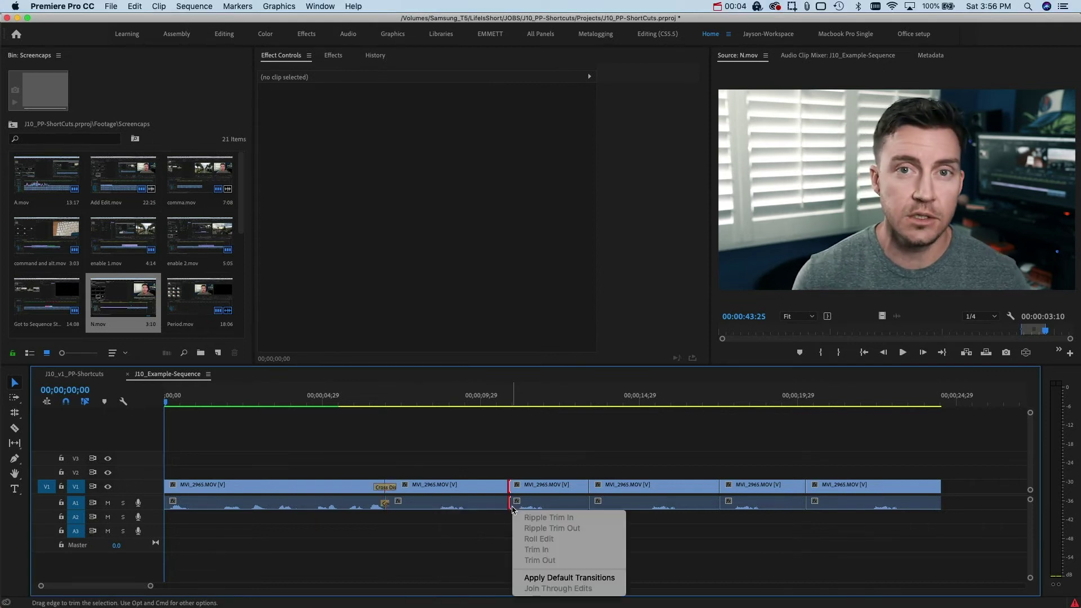
pyautogui.click(564, 579)
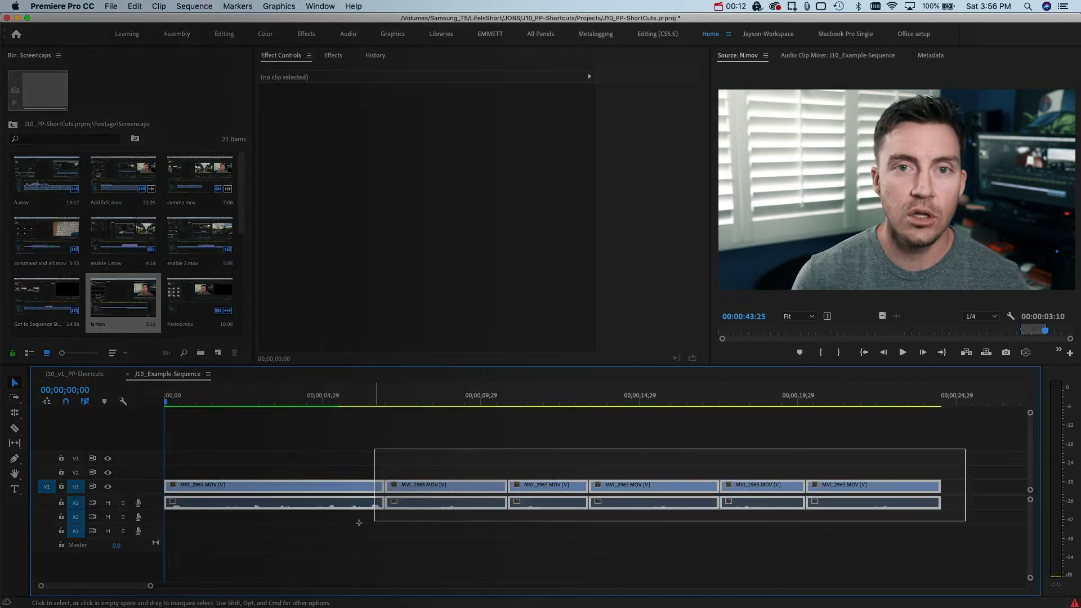
pyautogui.moveTo(374, 523); pyautogui.dragTo(347, 526)
pyautogui.press('t')
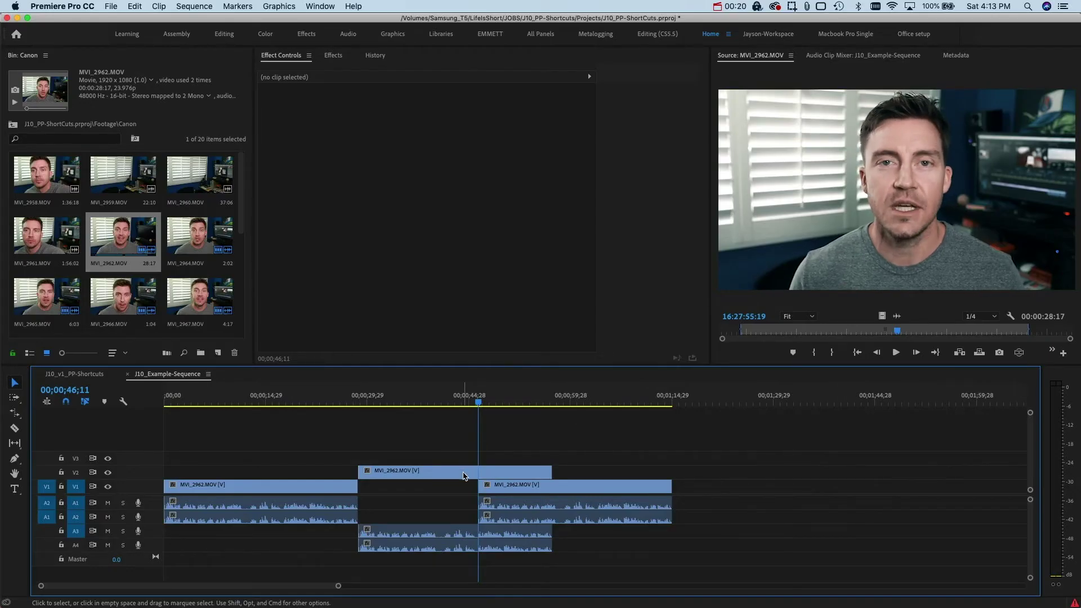
# Set the V2 MVI_2962 clip to 200% speed, then back to 100%, in Speed/Duration
pyautogui.rightClick(462, 475)
pyautogui.click(539, 368)
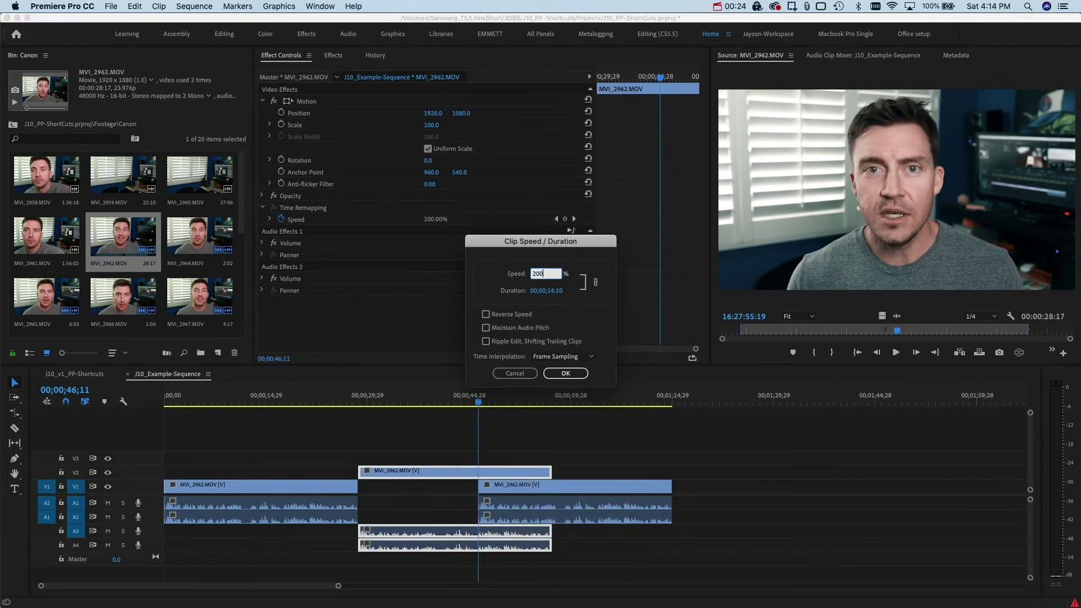
pyautogui.press('Return')
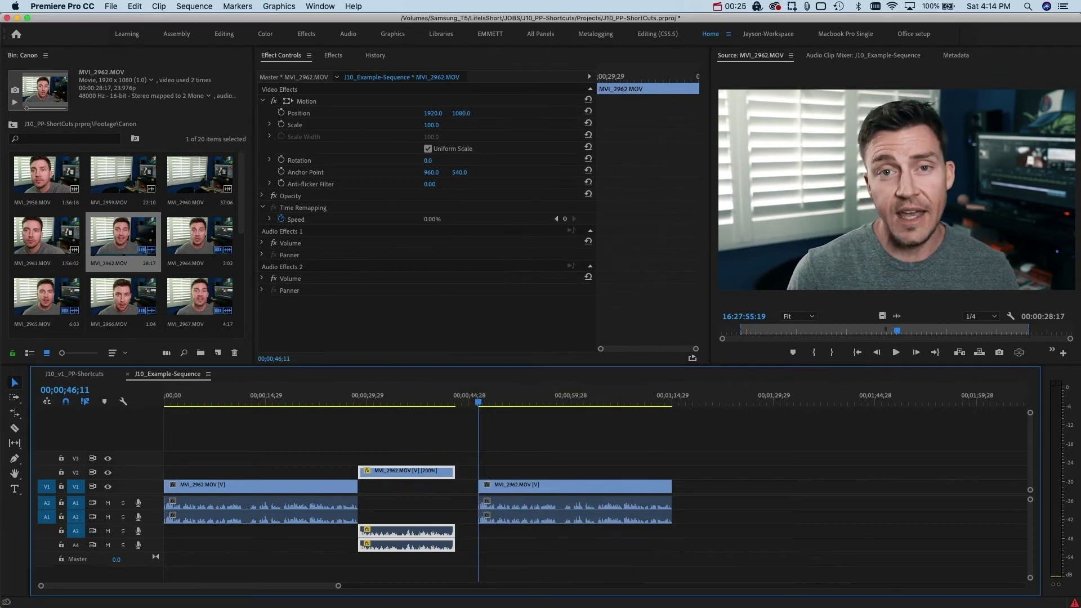
pyautogui.rightClick(407, 477)
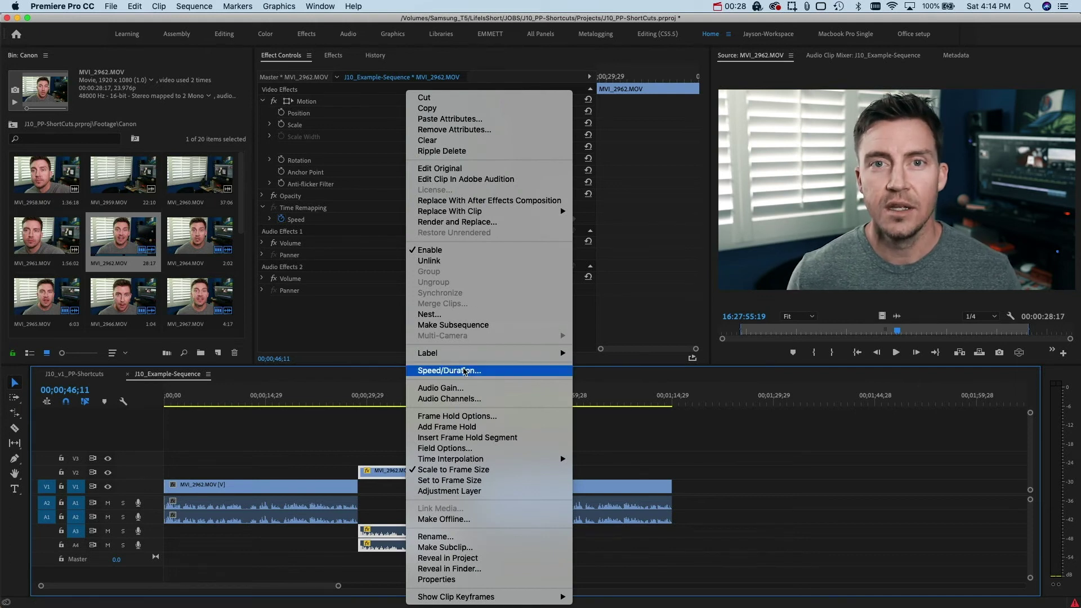
pyautogui.click(464, 371)
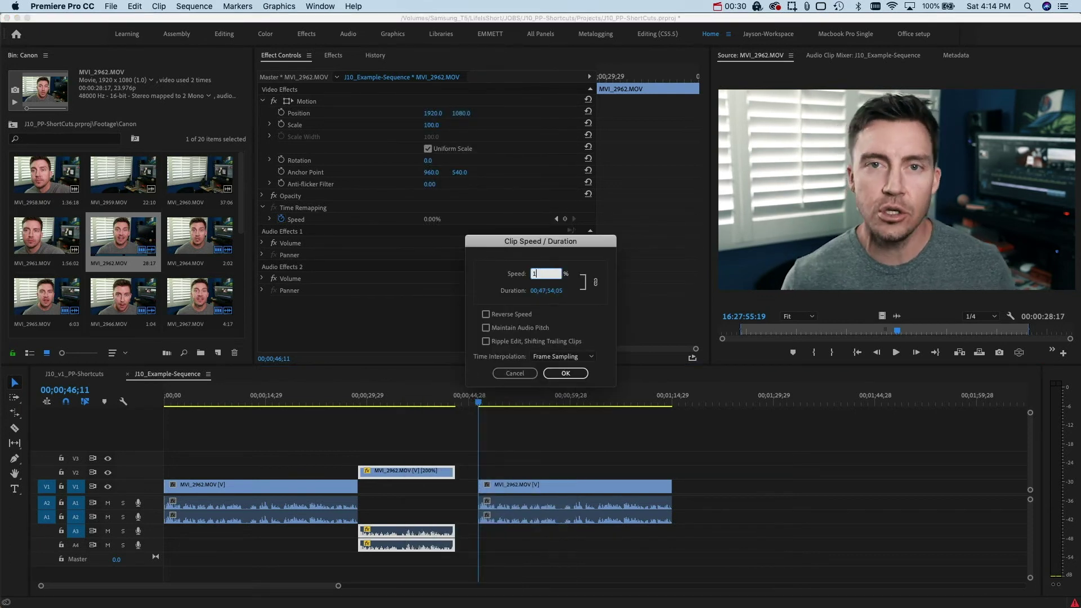
pyautogui.press('Escape')
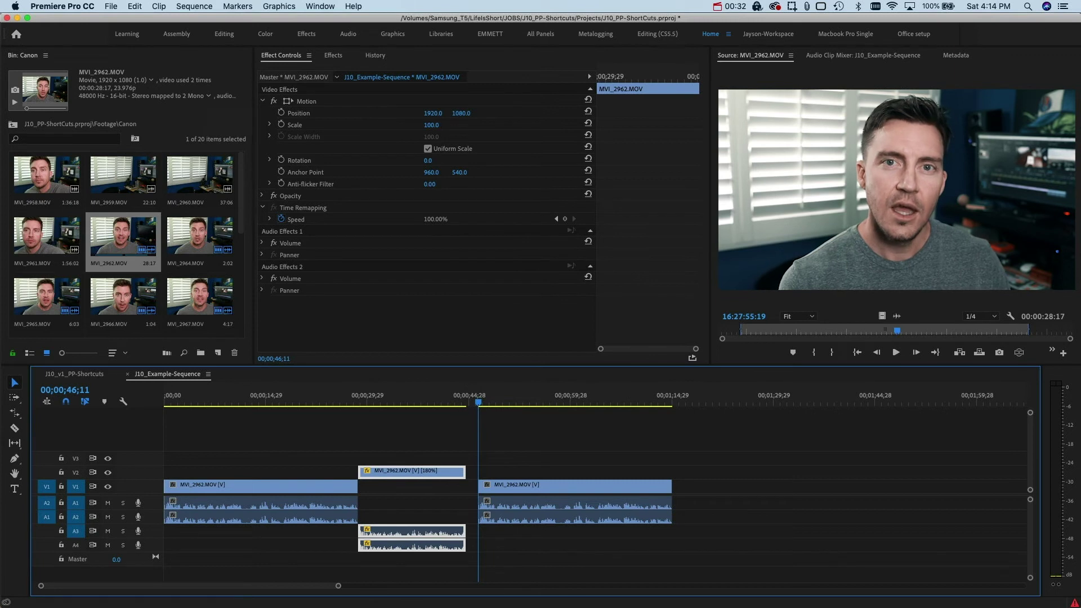
# Rate-stretch the V2 MVI_2962 clip to 162.06% so it ends at the playhead
pyautogui.hotkey('ctrl', 'z')
pyautogui.press('r')
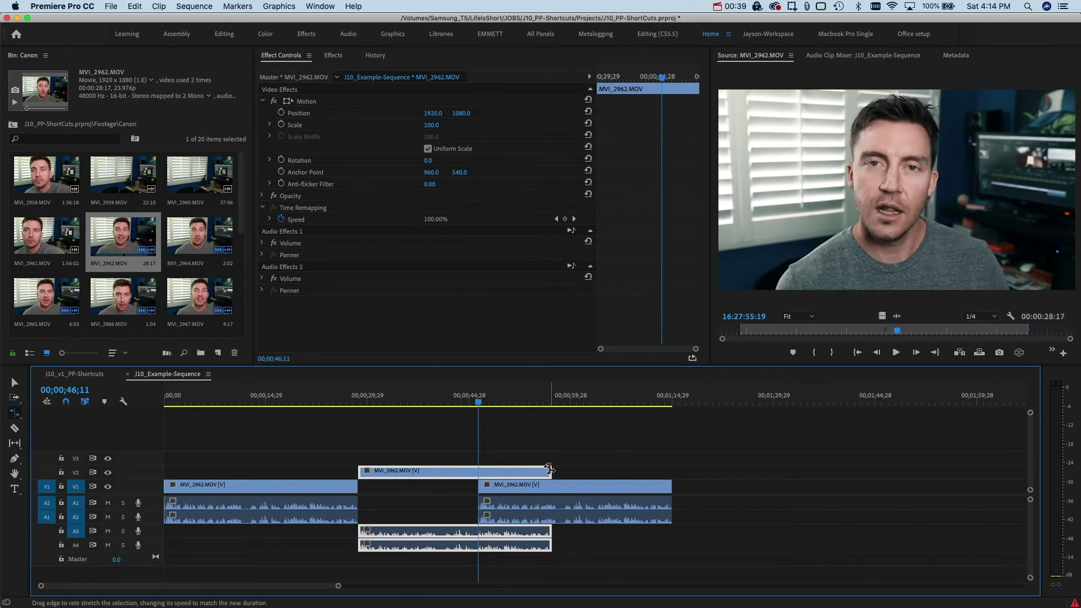
pyautogui.moveTo(550, 471); pyautogui.dragTo(477, 471)
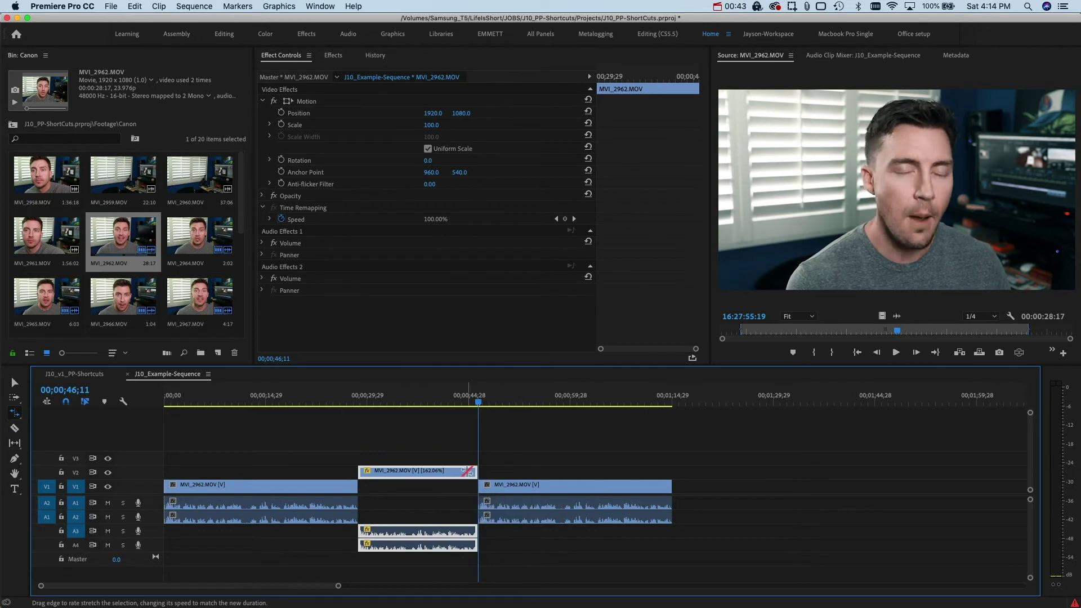